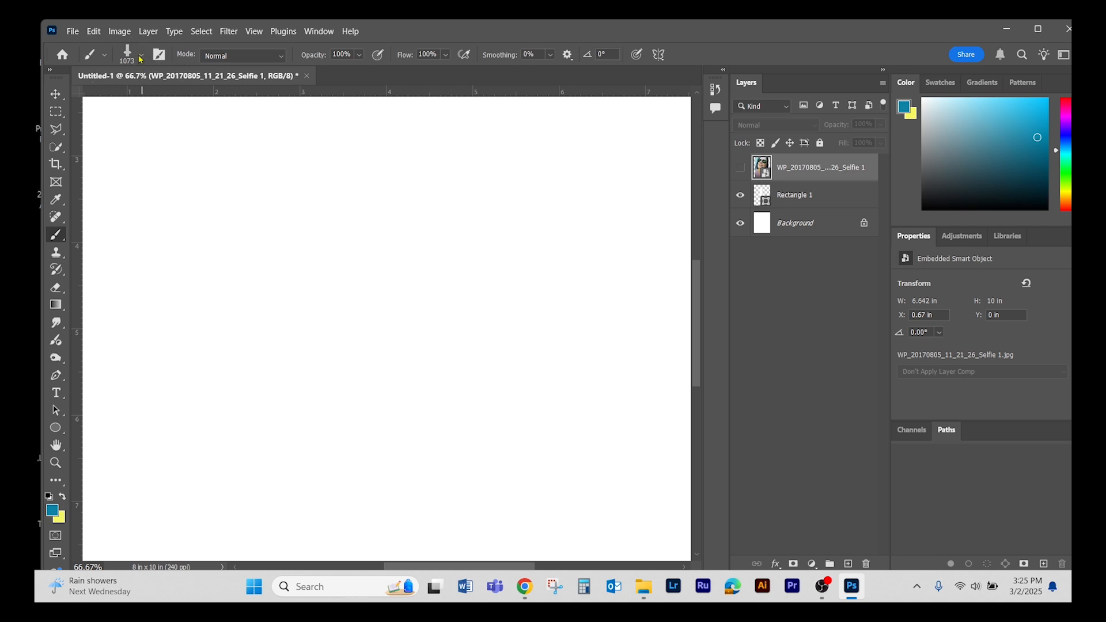
- Choose the Soft Round brush from the General Brushes group in the brush presets
left_click(142, 56)
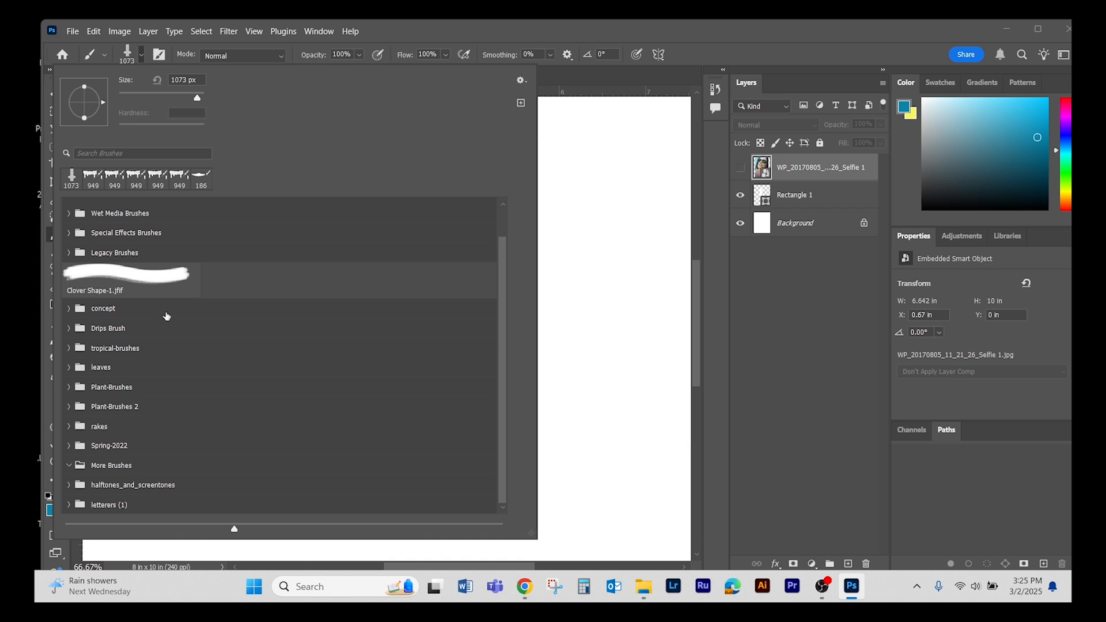
mouse_move(502, 313)
left_mouse_down()
mouse_move(501, 261)
mouse_move(493, 376)
left_mouse_up()
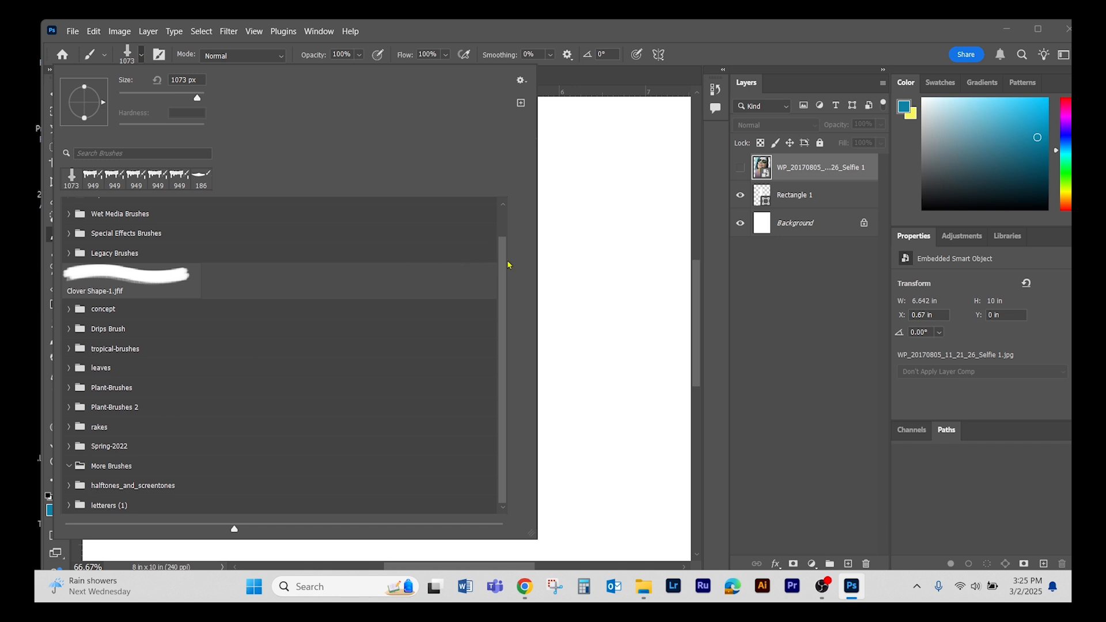
left_click_drag(504, 265, 503, 229)
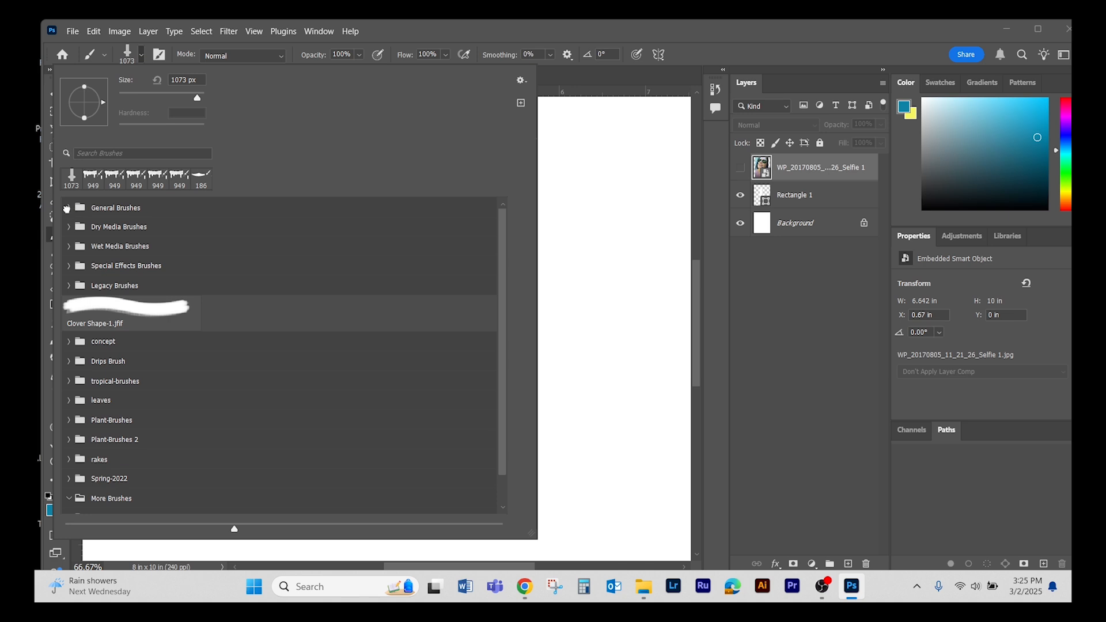
left_click(68, 209)
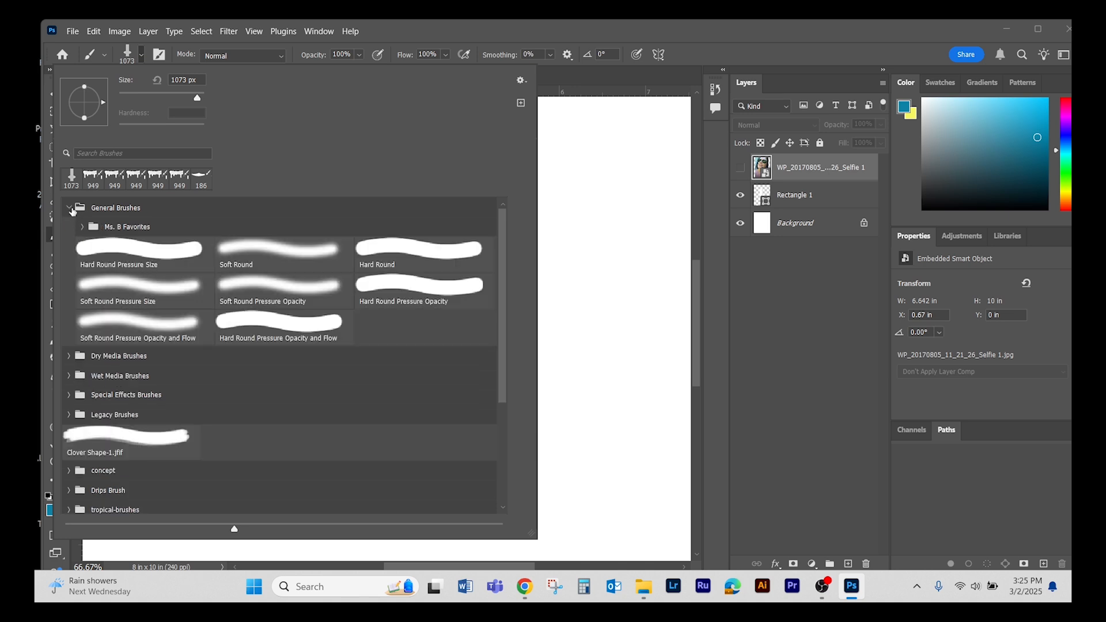
left_click(68, 207)
left_click(68, 207)
left_click(118, 249)
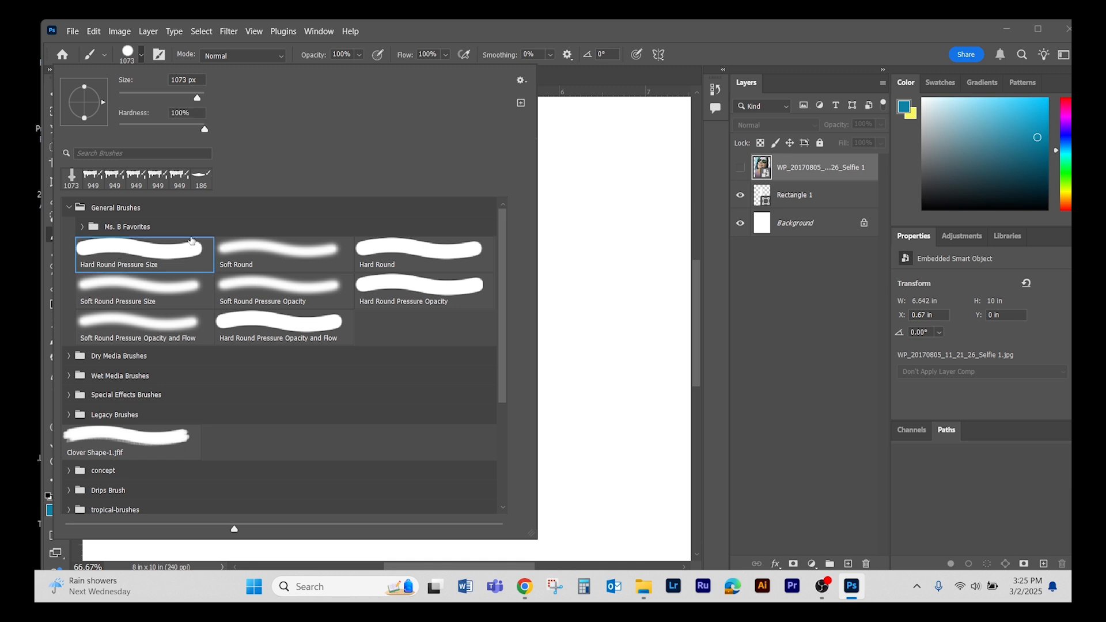
left_click(406, 248)
left_click(309, 246)
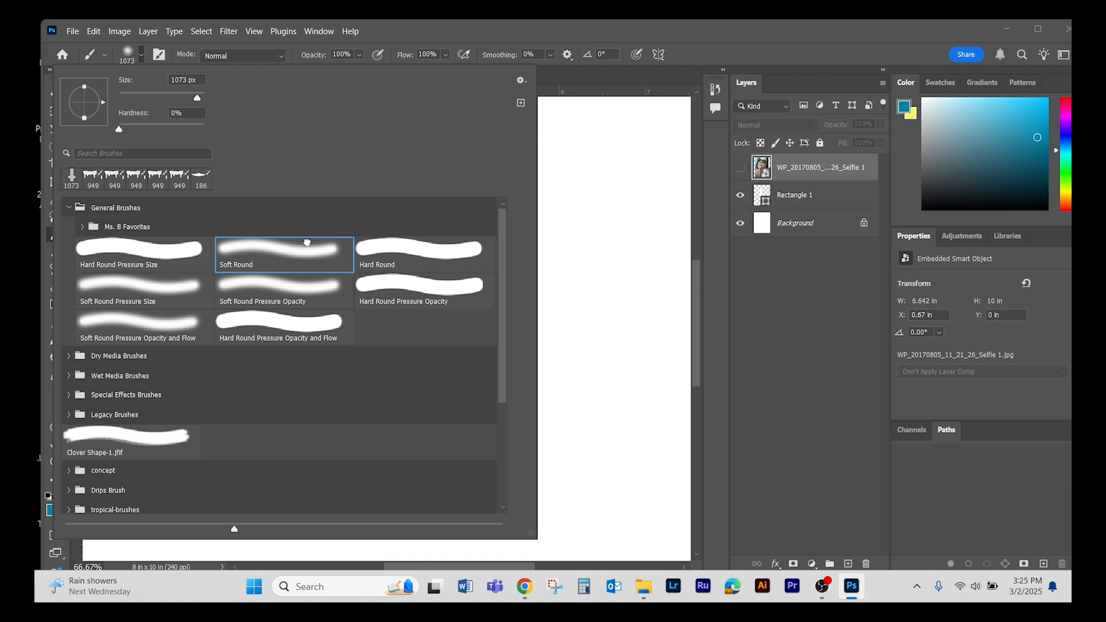
- Examine the brushes in the Dry Media Brushes group, with the General Brushes group collapsed
left_click(69, 208)
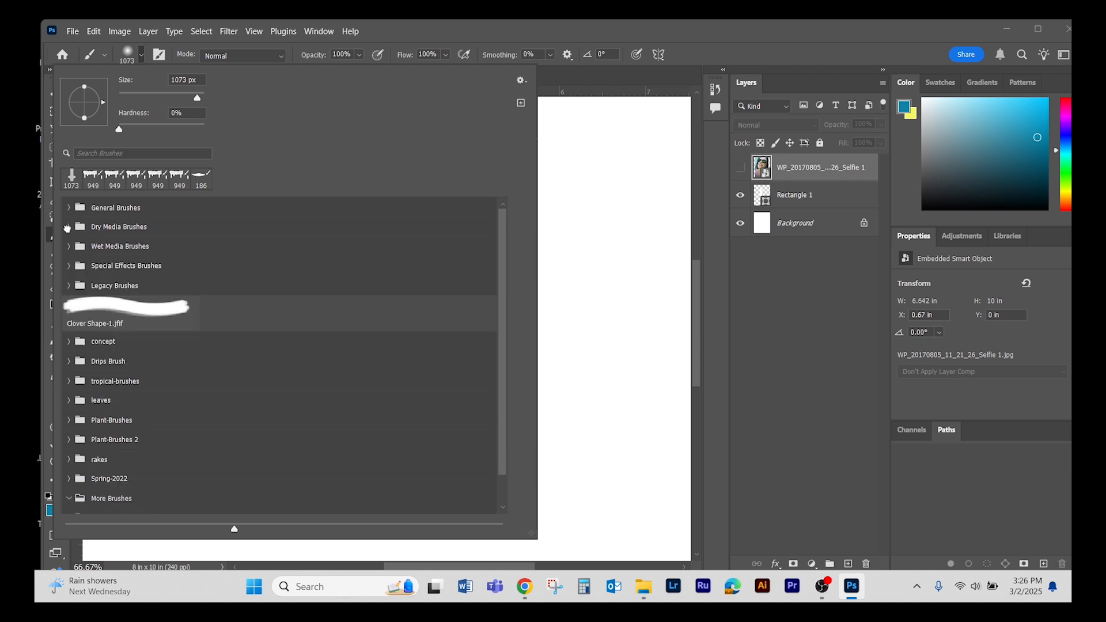
left_click(68, 228)
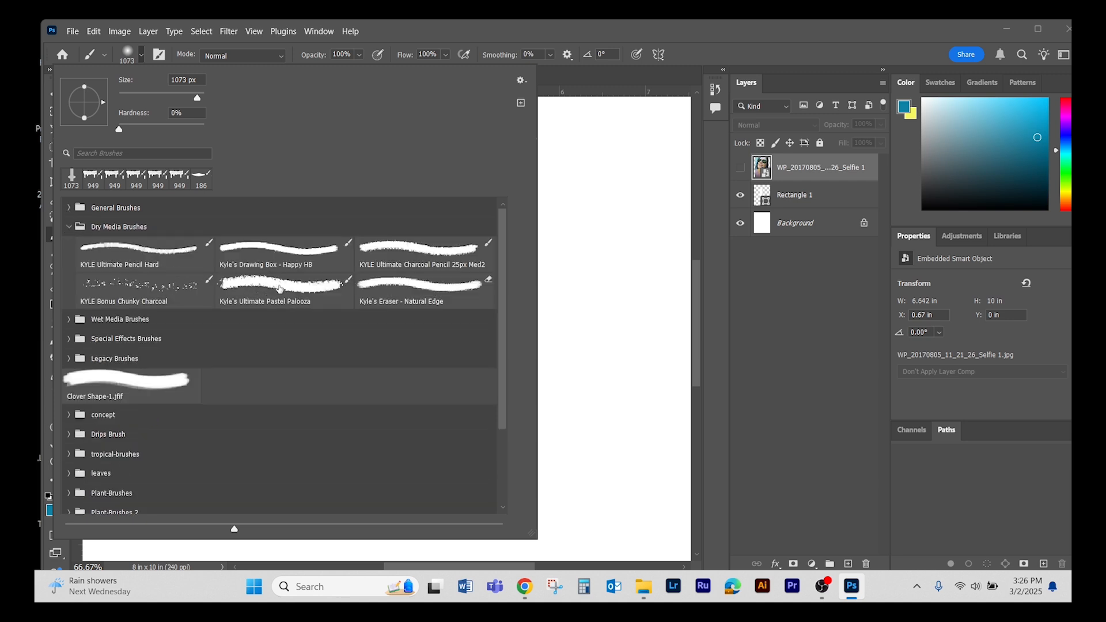
mouse_move(500, 286)
left_mouse_down()
mouse_move(506, 338)
mouse_move(504, 263)
left_mouse_up()
left_click(68, 228)
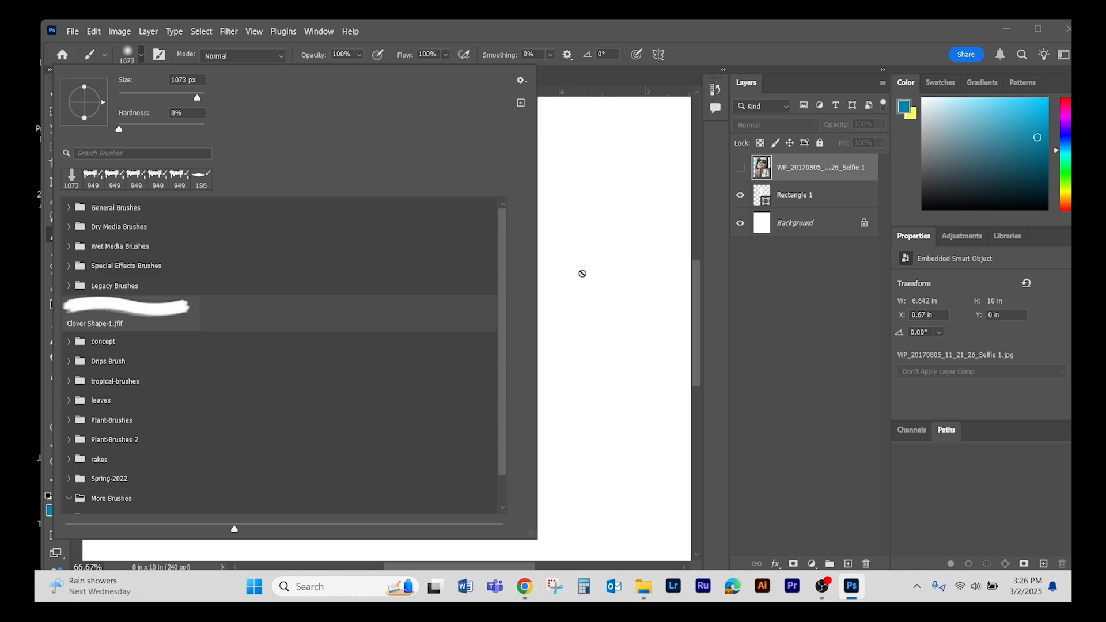
mouse_move(503, 239)
left_mouse_down()
mouse_move(497, 380)
mouse_move(504, 215)
left_mouse_up()
- Create a new brush group named Ms. B Best Brushes
right_click(126, 211)
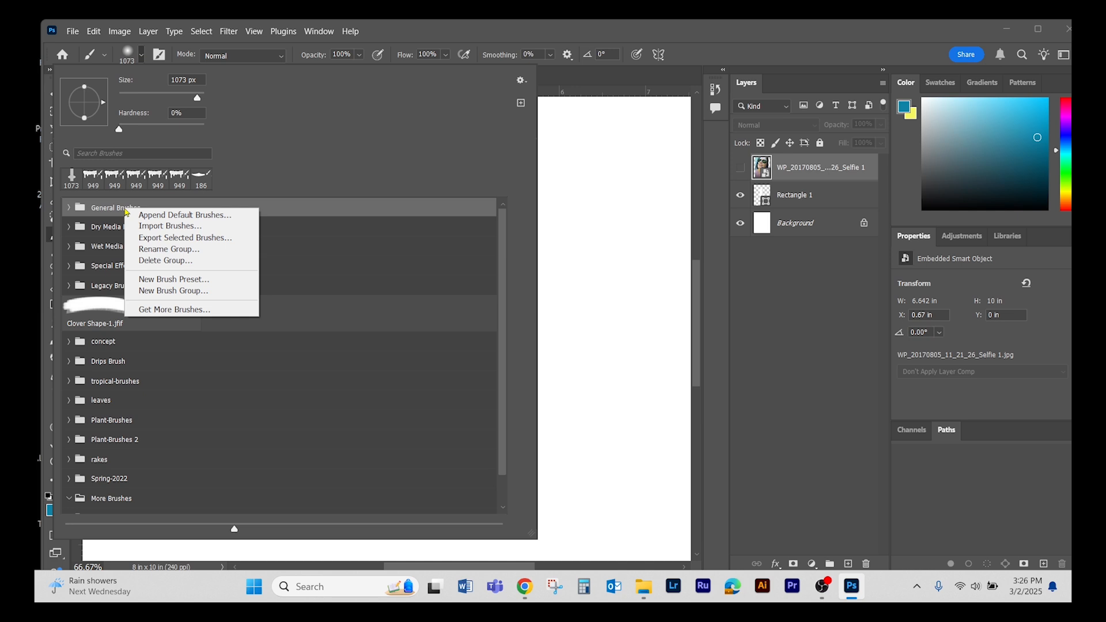
left_click(208, 291)
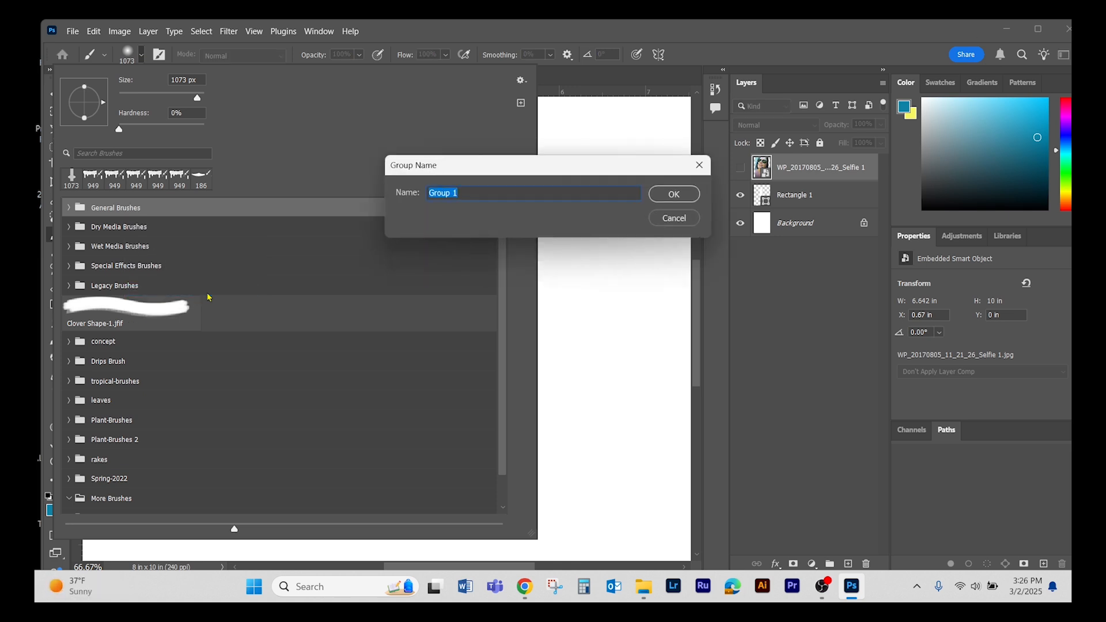
type("Ms. B Best Brushes")
left_click(657, 193)
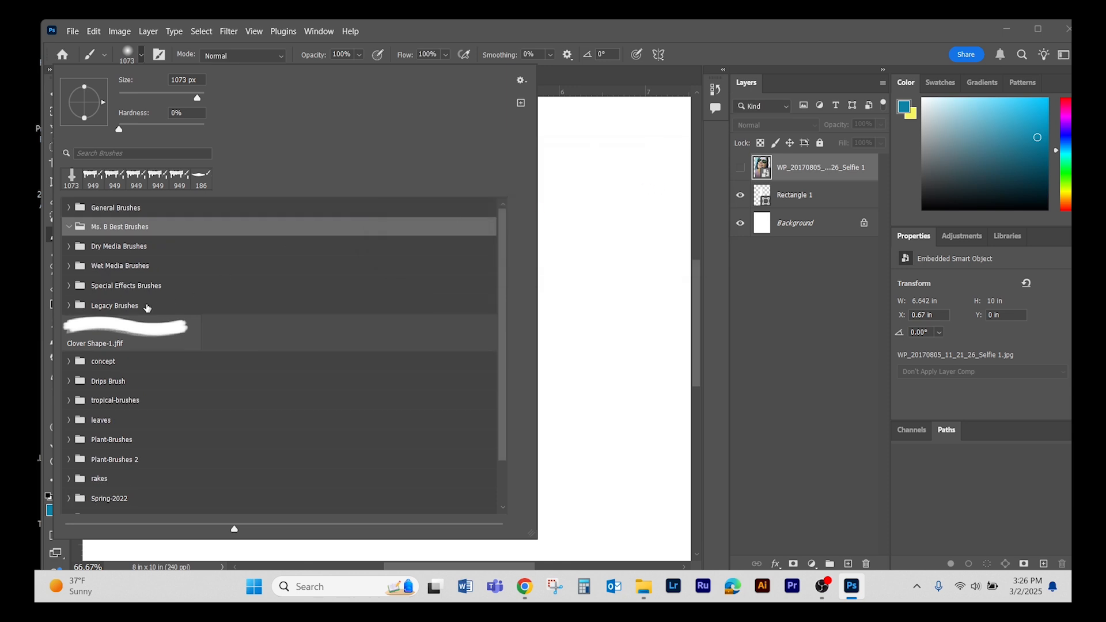
- Move the Ms. B Favorites group into Ms. B Best Brushes and the Dry Media Brushes group into General Brushes
left_click(69, 208)
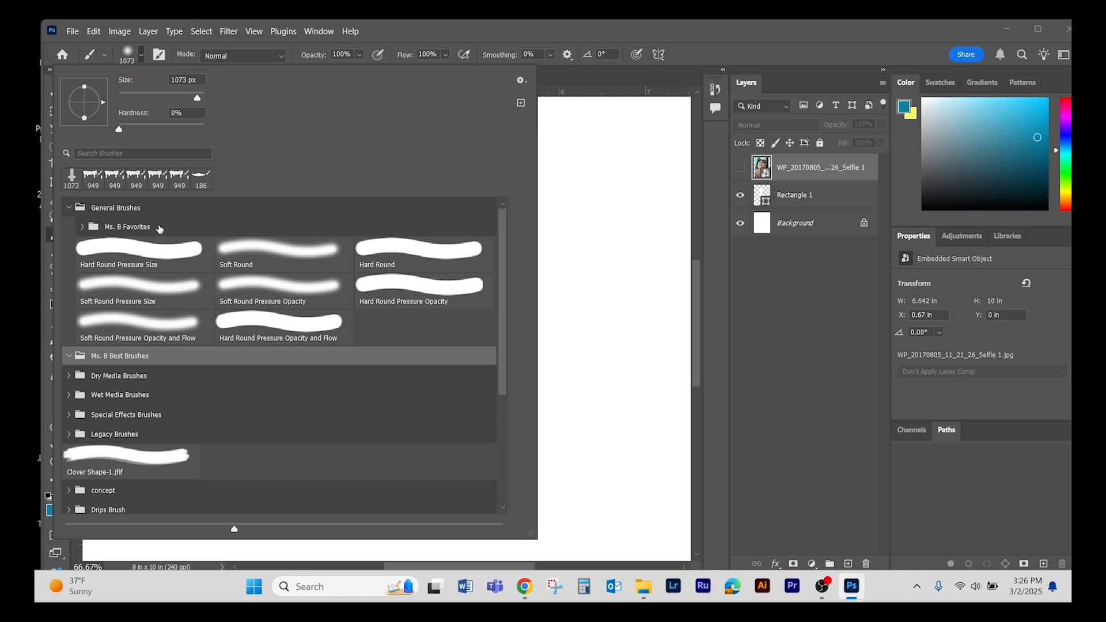
left_click(140, 225)
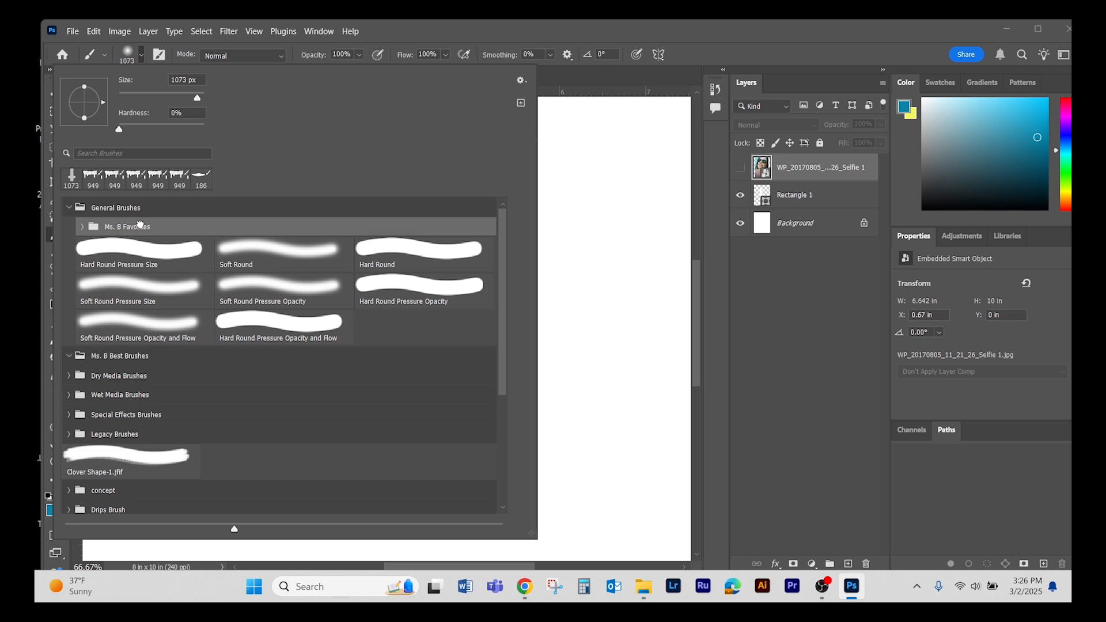
mouse_move(140, 225)
left_mouse_down()
mouse_move(151, 335)
mouse_move(173, 358)
mouse_move(165, 362)
left_mouse_up()
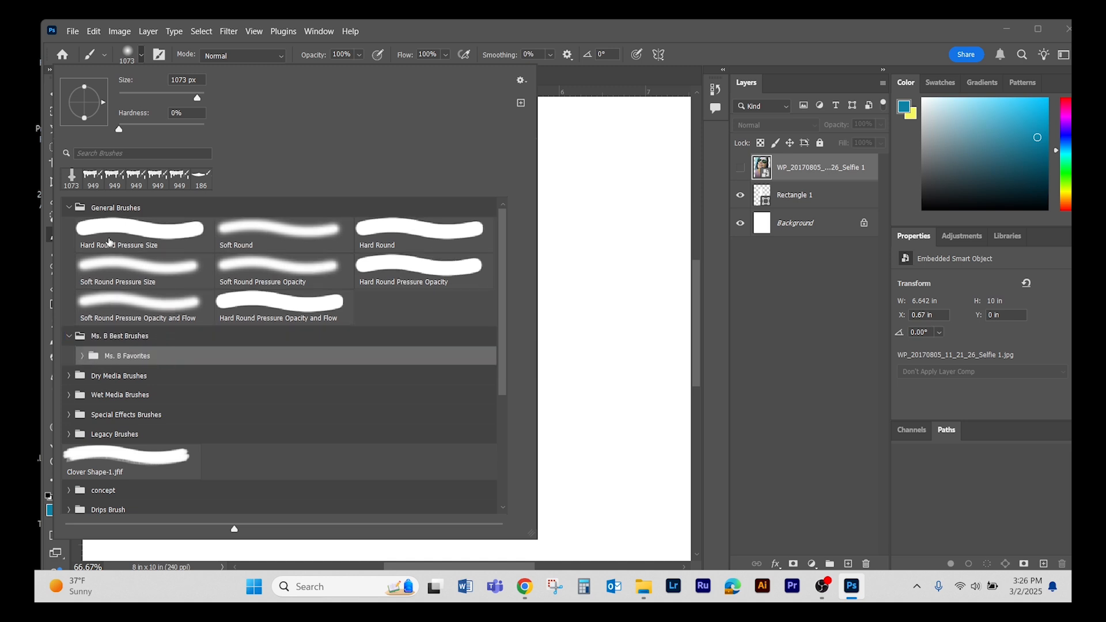
left_click(68, 207)
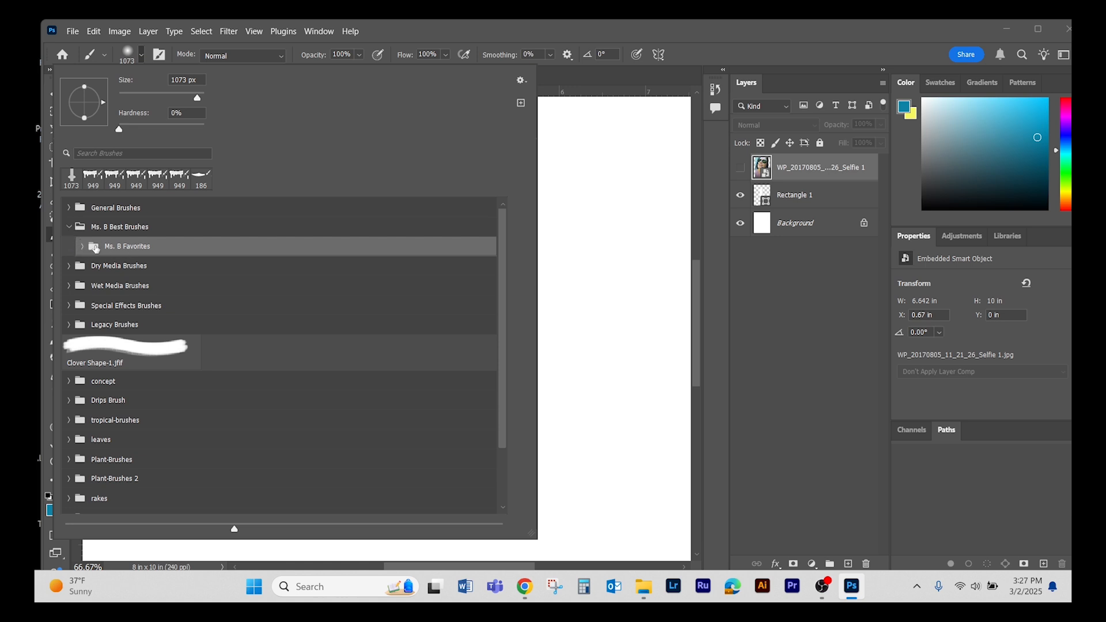
left_click(69, 226)
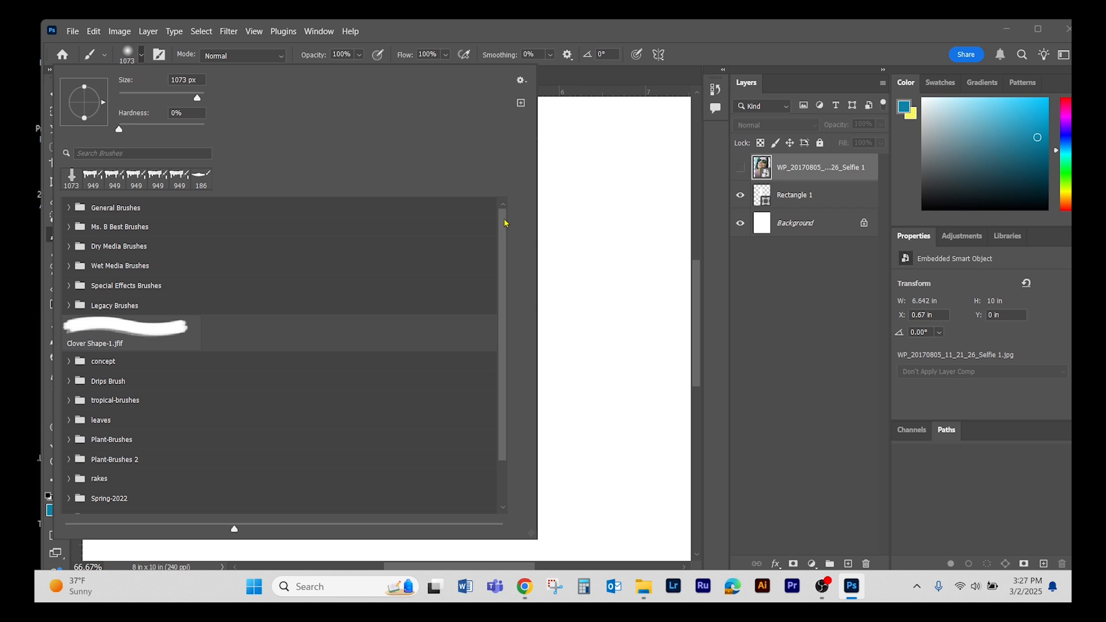
mouse_move(503, 222)
left_mouse_down()
mouse_move(513, 371)
mouse_move(497, 237)
mouse_move(502, 134)
left_mouse_up()
left_click_drag(497, 247, 478, 212)
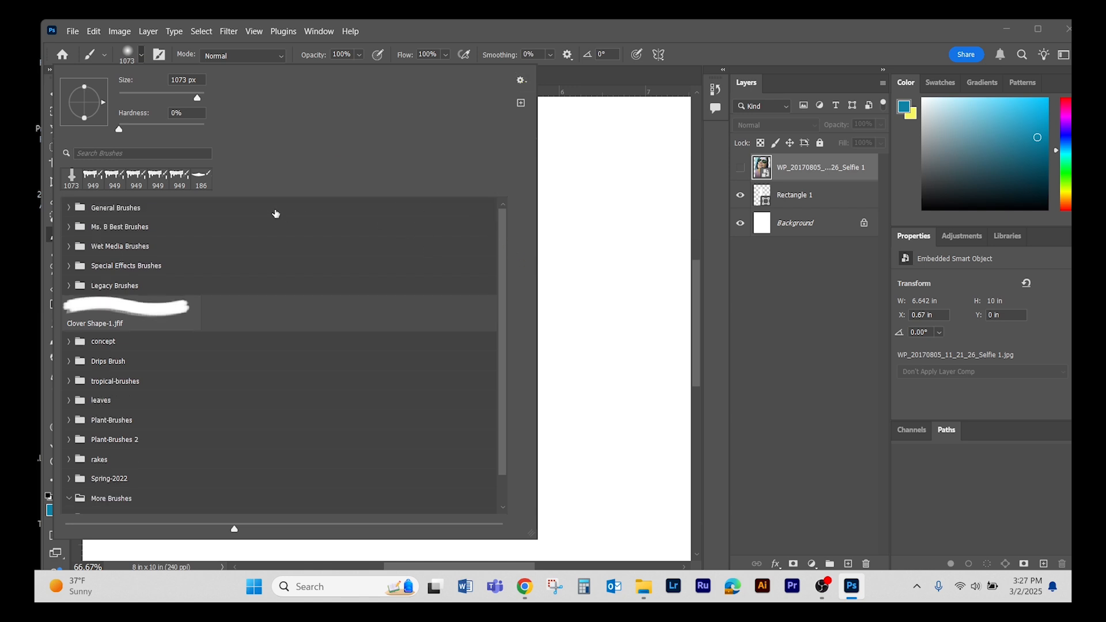
- Go to Adobe's website for more Photoshop brushes and download the Impressionist brush set
right_click(241, 211)
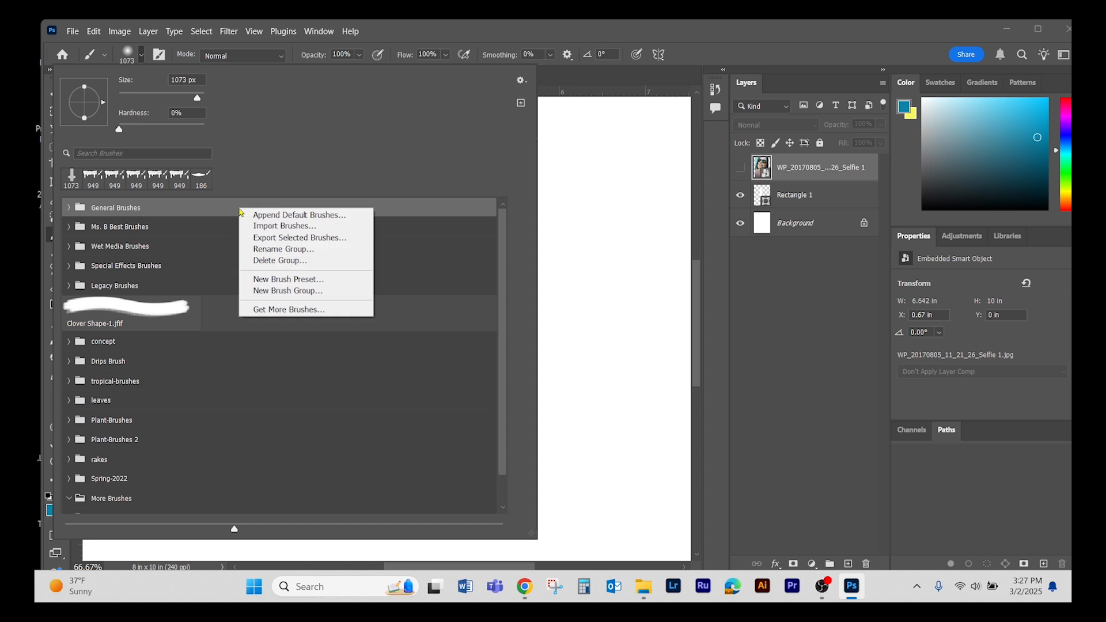
left_click(292, 311)
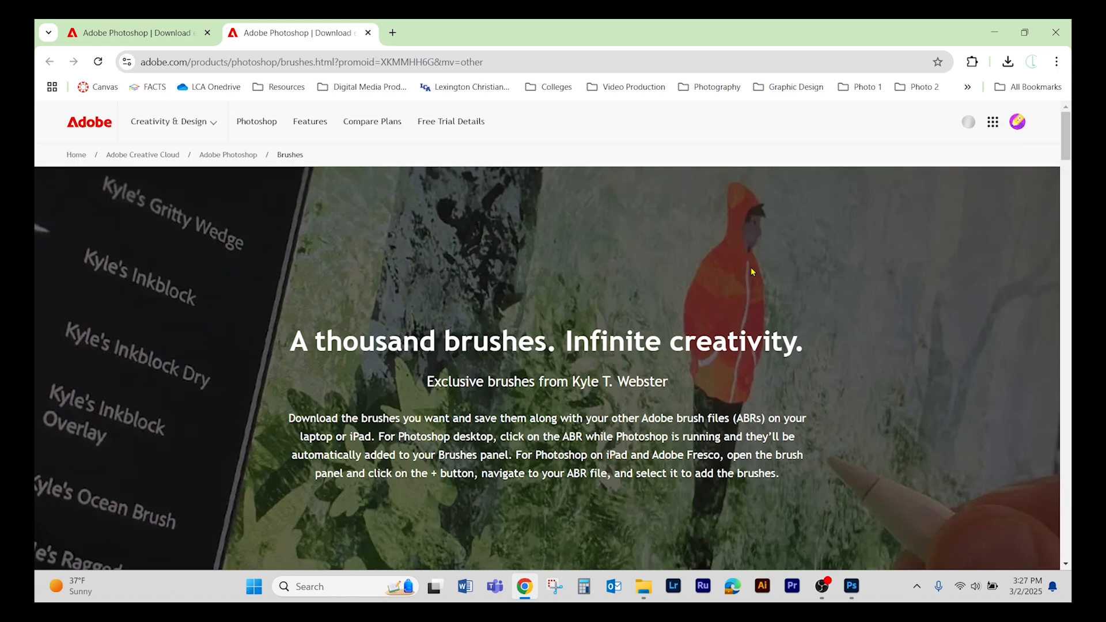
left_click_drag(1065, 142, 1068, 306)
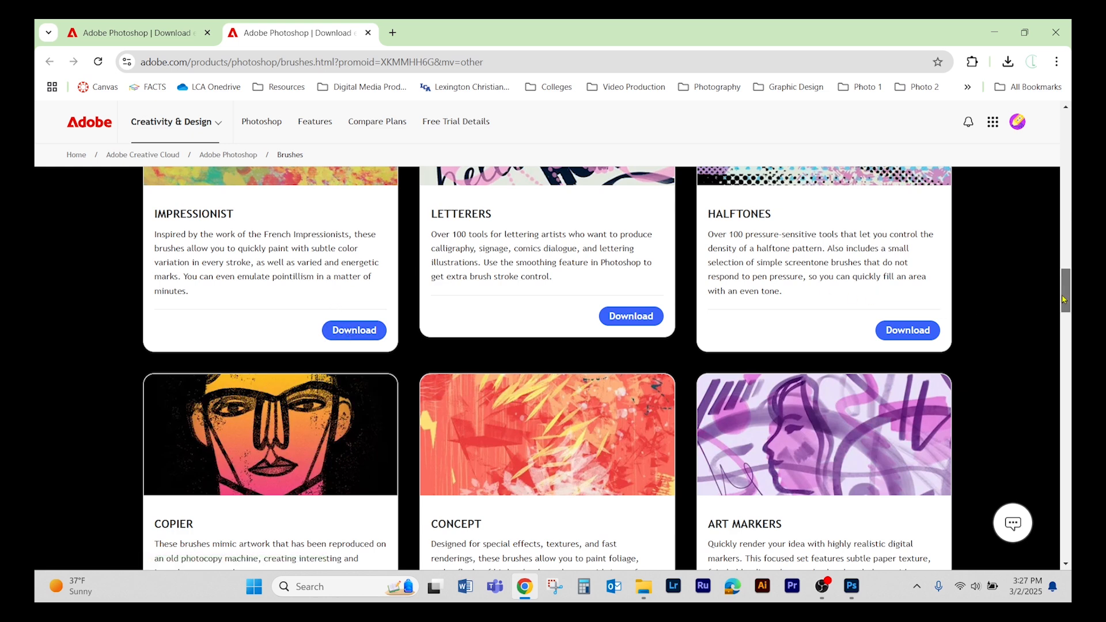
left_click_drag(1065, 299, 1065, 287)
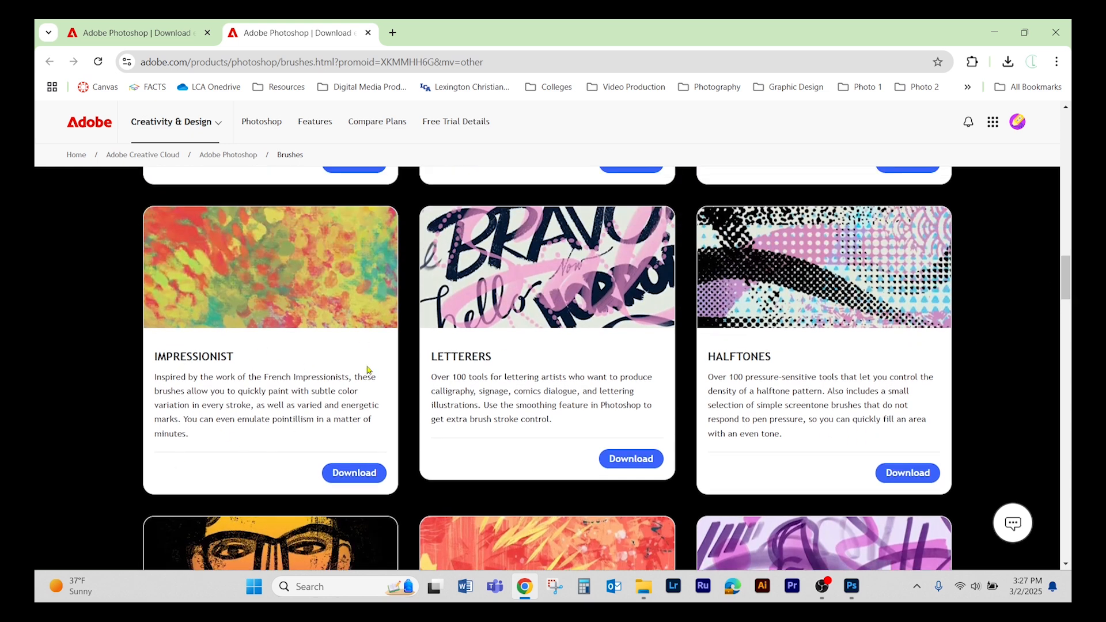
left_click(355, 474)
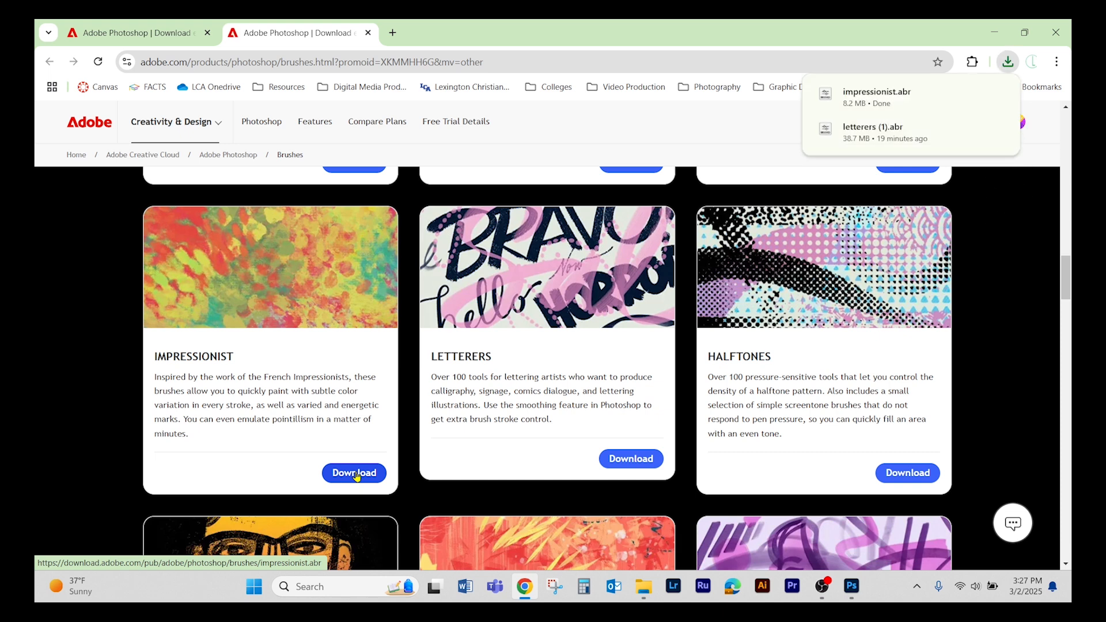
- Load the downloaded impressionist.abr into Photoshop and check for its group in the brush presets
mouse_move(876, 98)
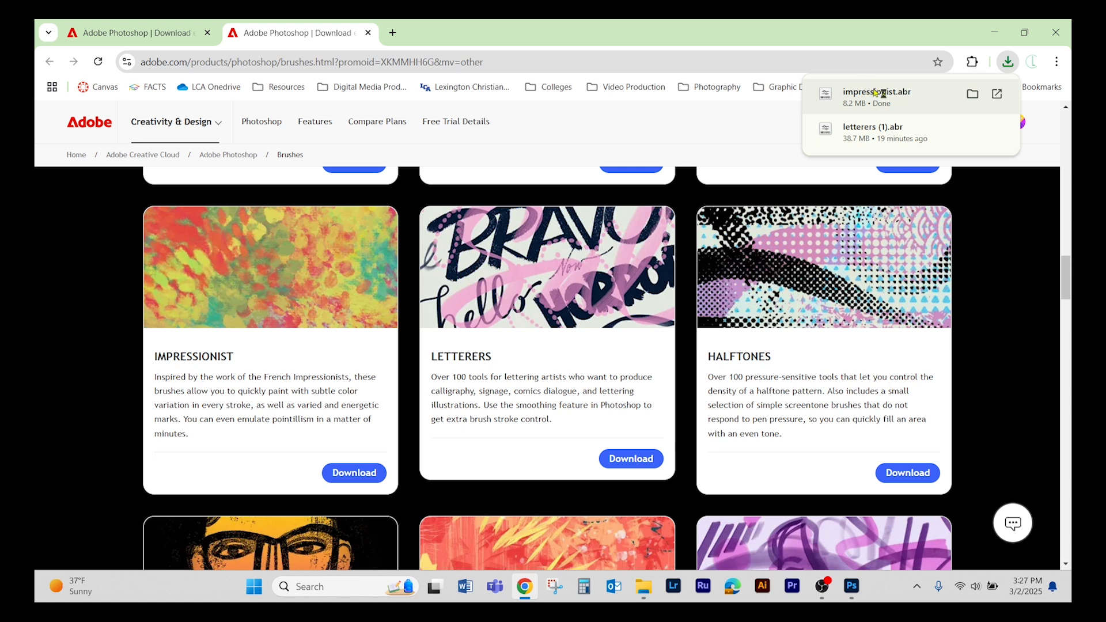
left_click(874, 92)
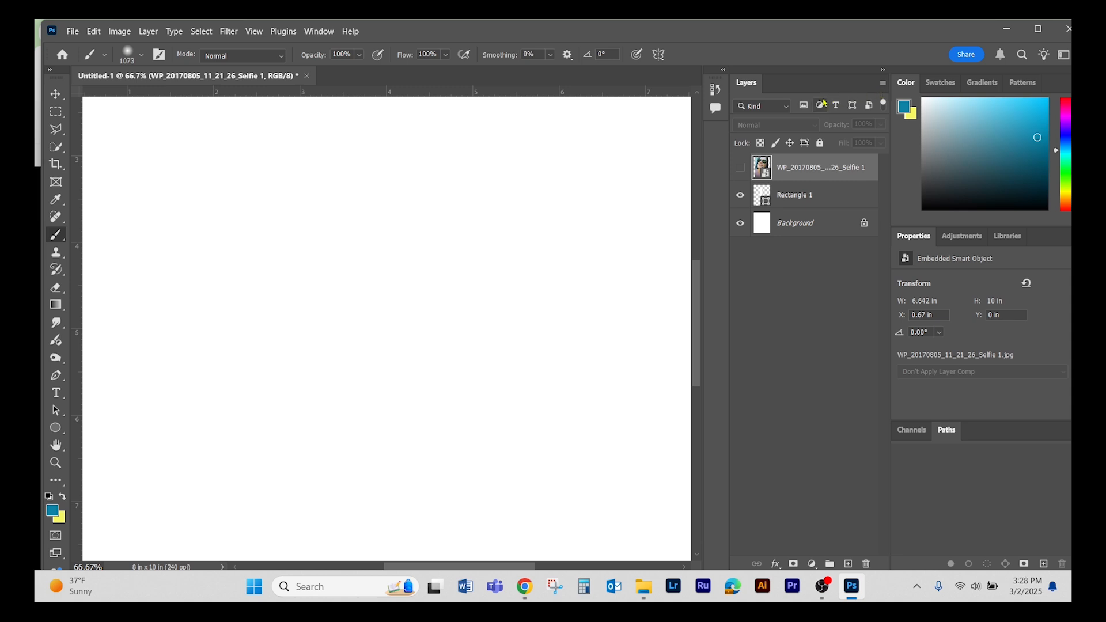
left_click(105, 56)
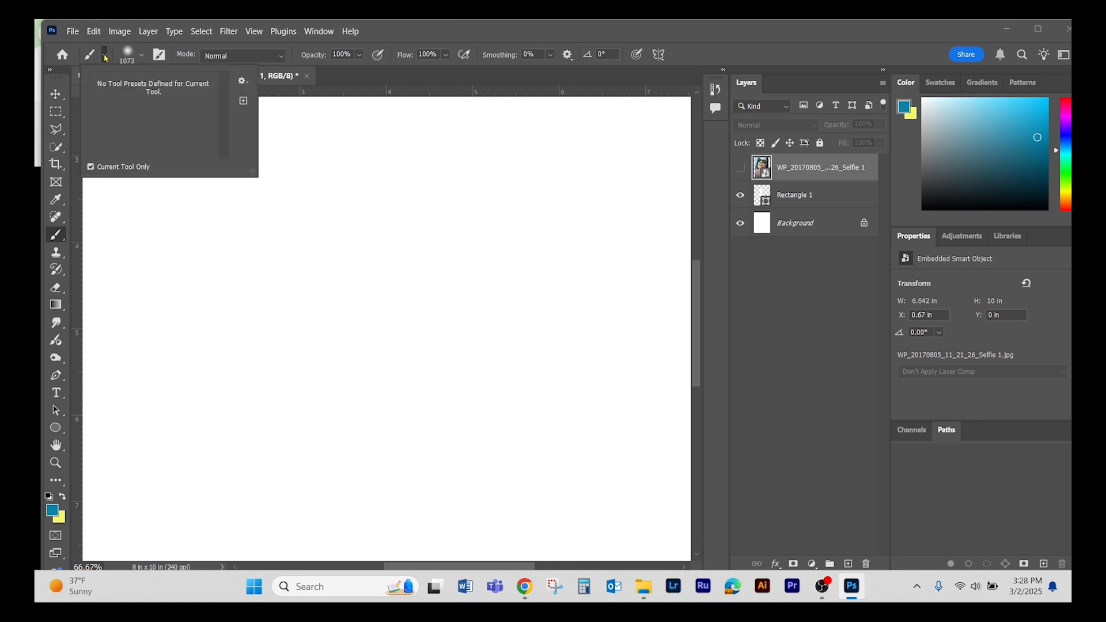
left_click(143, 56)
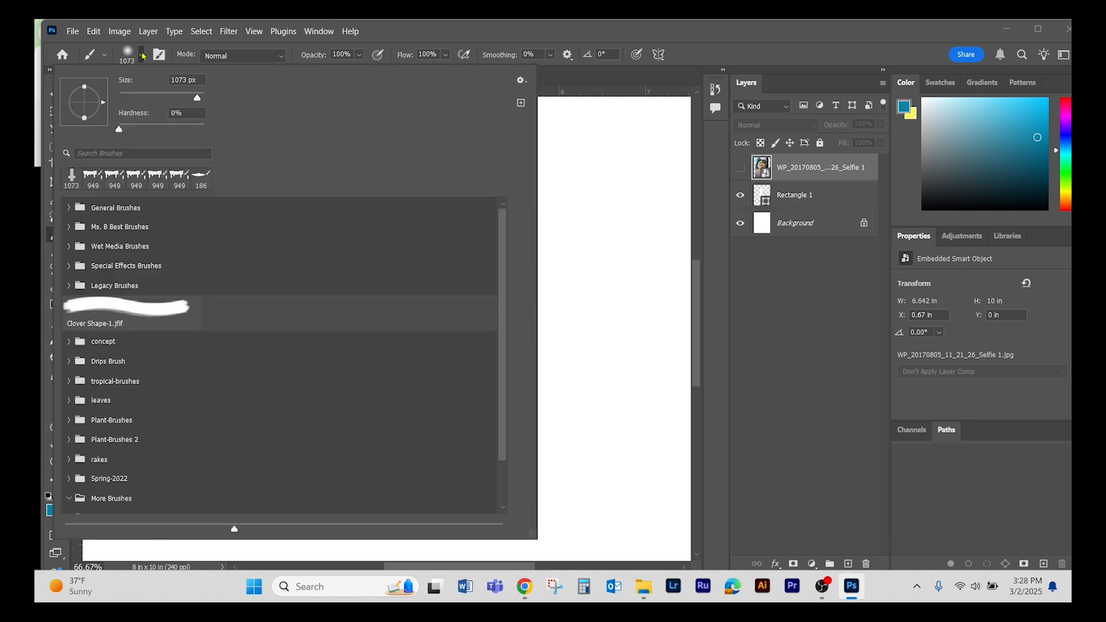
scroll(500, 276, "down", 3)
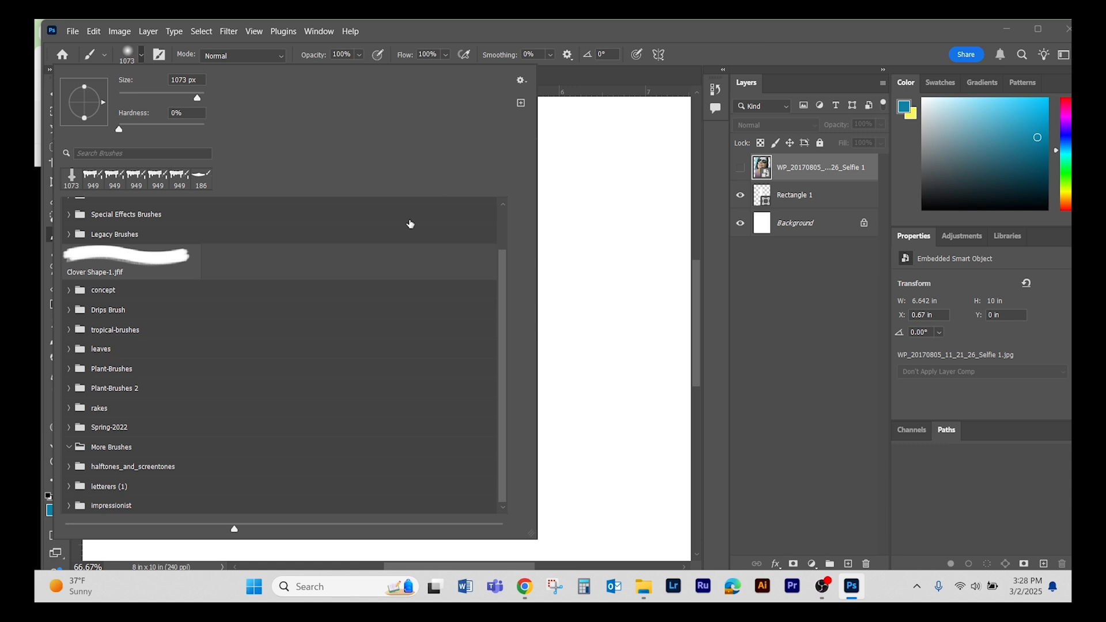
left_click(698, 33)
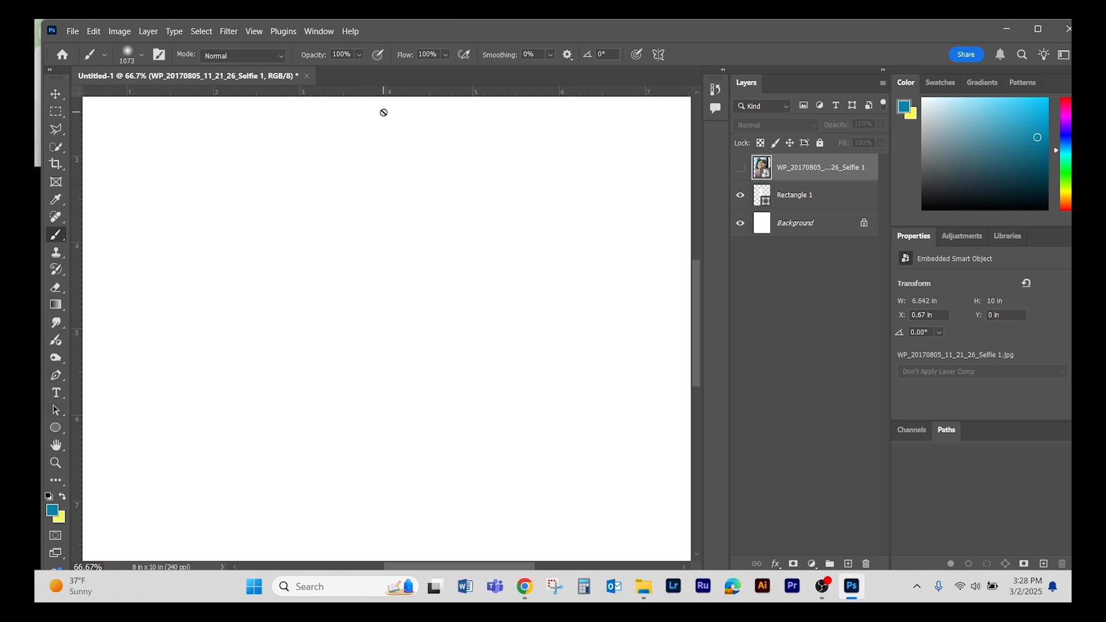
- Show the Brushes panel and choose the 962 px dripping brush tip in Brush Settings
left_click(320, 32)
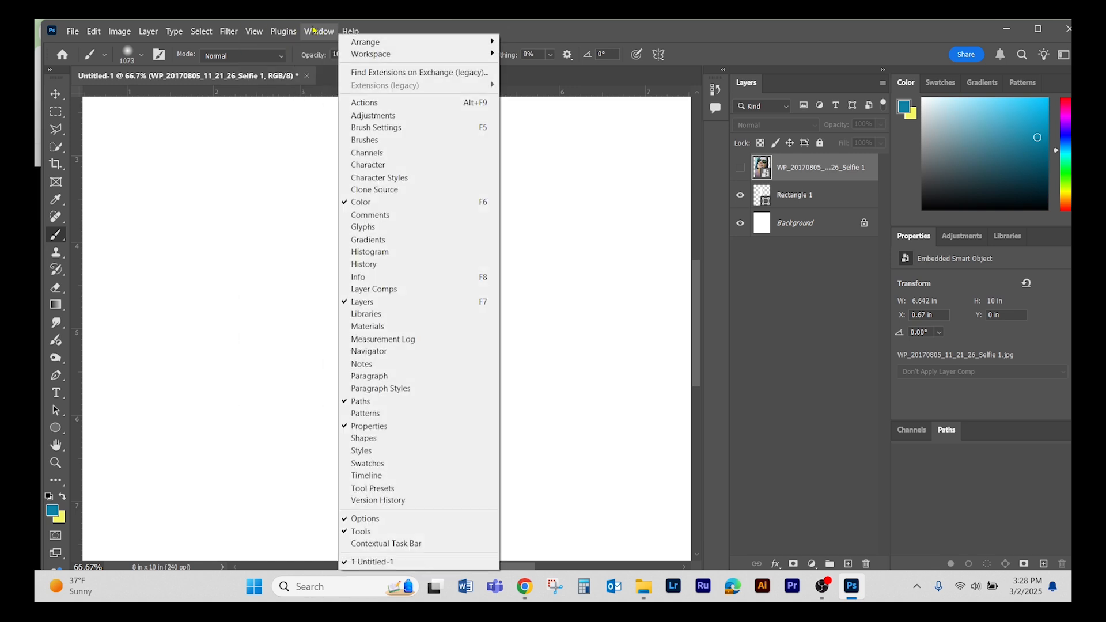
left_click(374, 142)
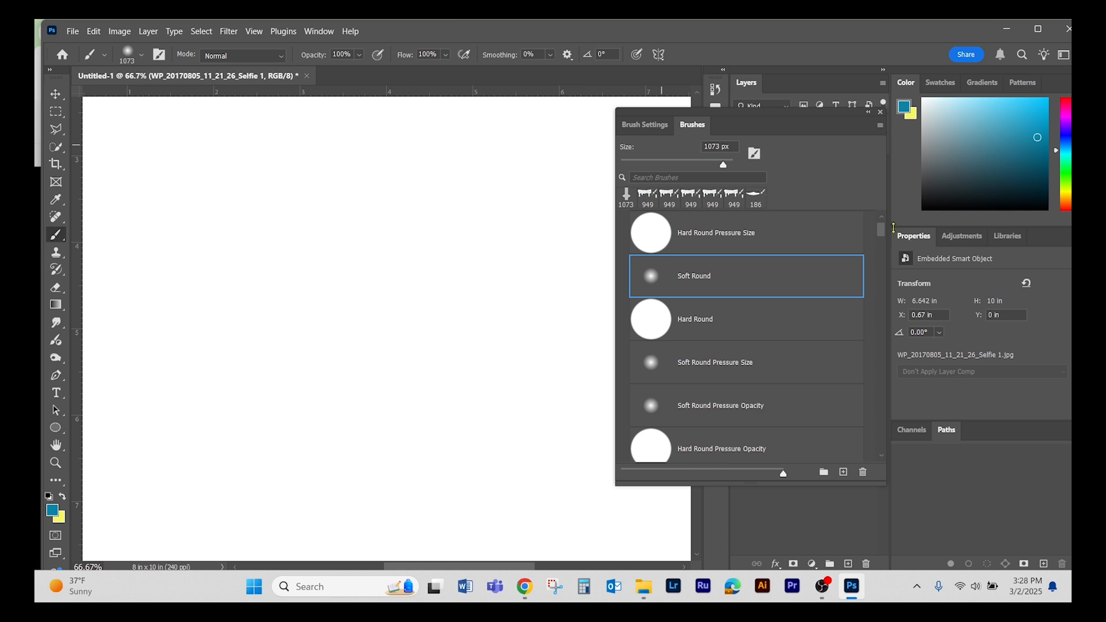
mouse_move(882, 233)
left_mouse_down()
mouse_move(886, 426)
mouse_move(862, 226)
left_mouse_up()
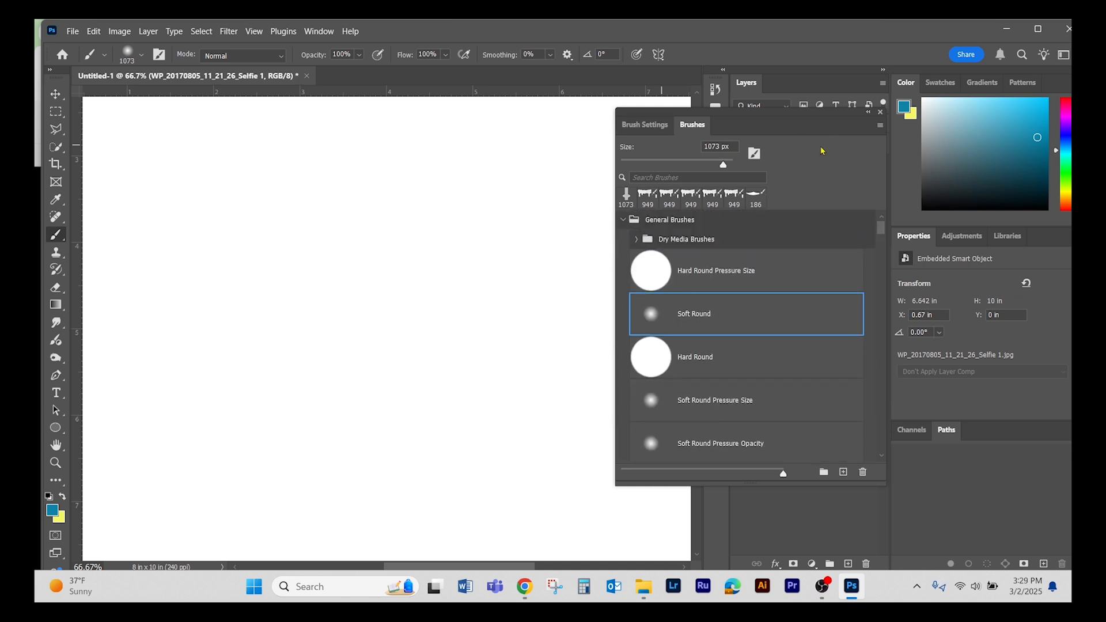
left_click(638, 125)
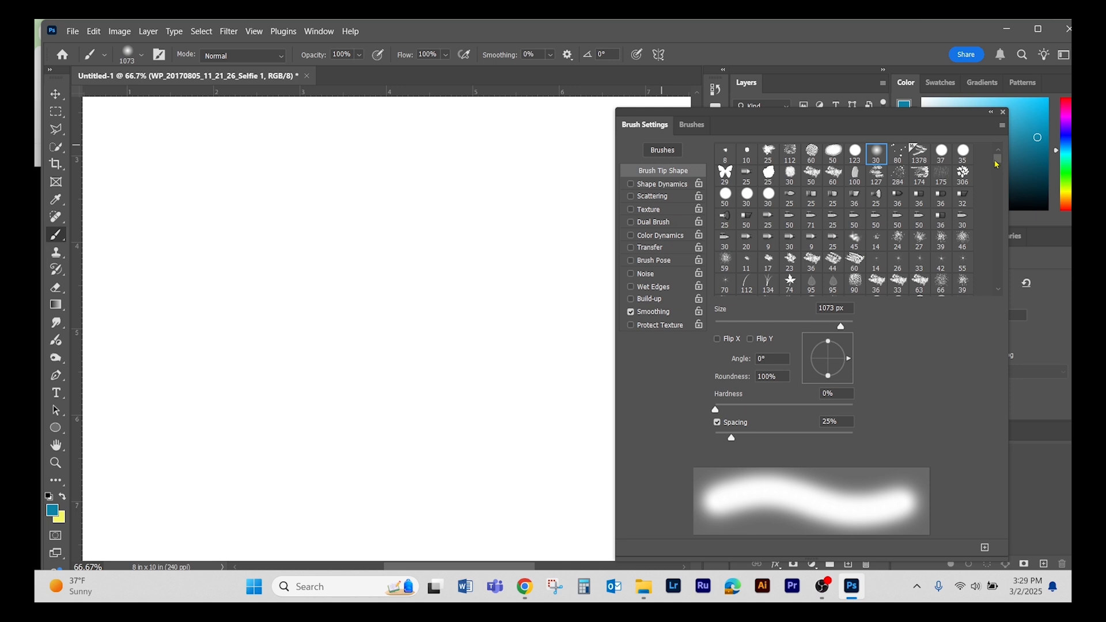
left_click_drag(997, 164, 1009, 215)
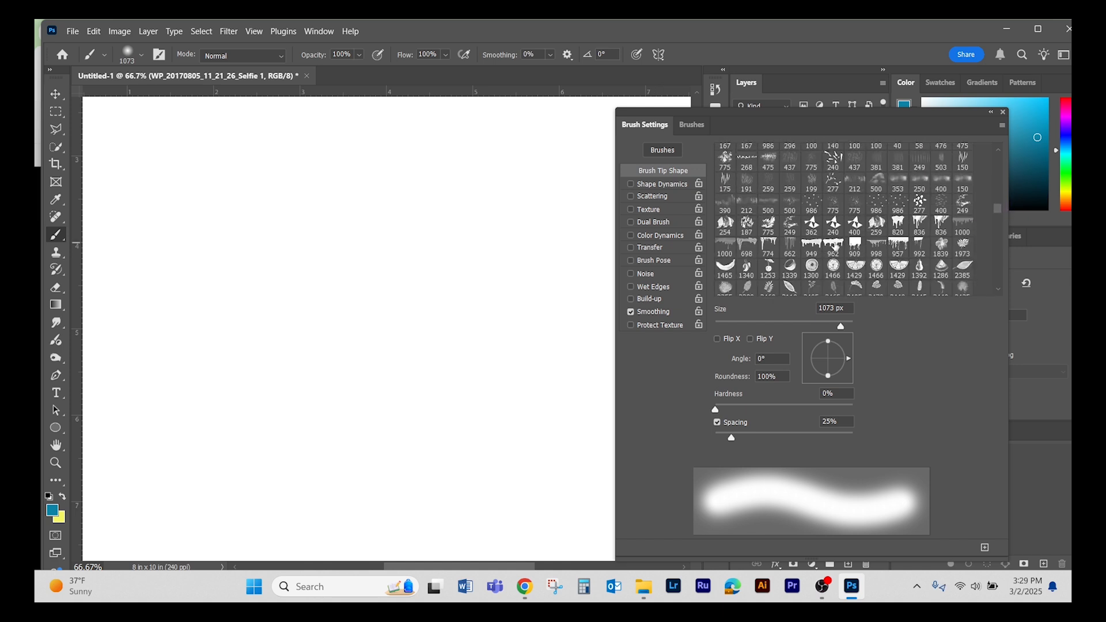
left_click(833, 244)
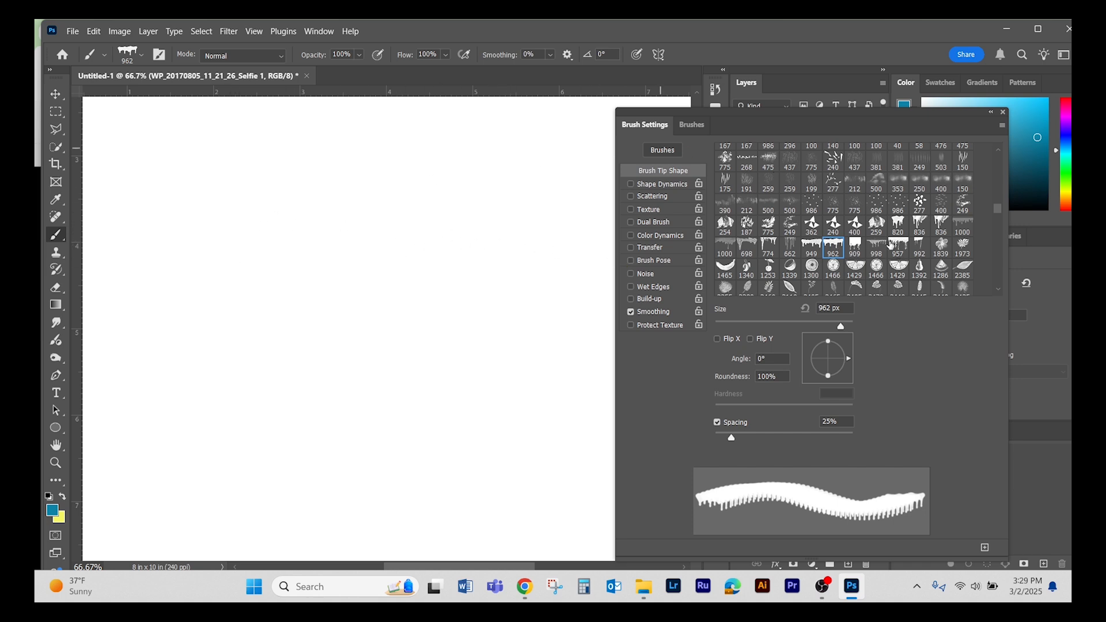
- Choose the 949 px dripping brush tip and make the Background layer active for painting
left_click(809, 247)
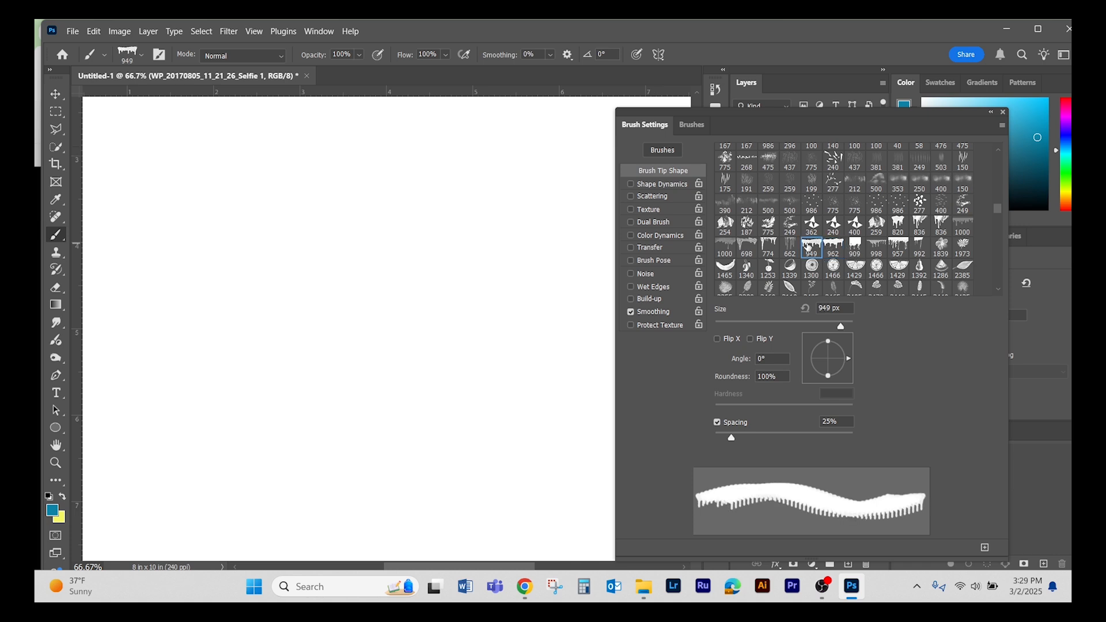
left_click(380, 287)
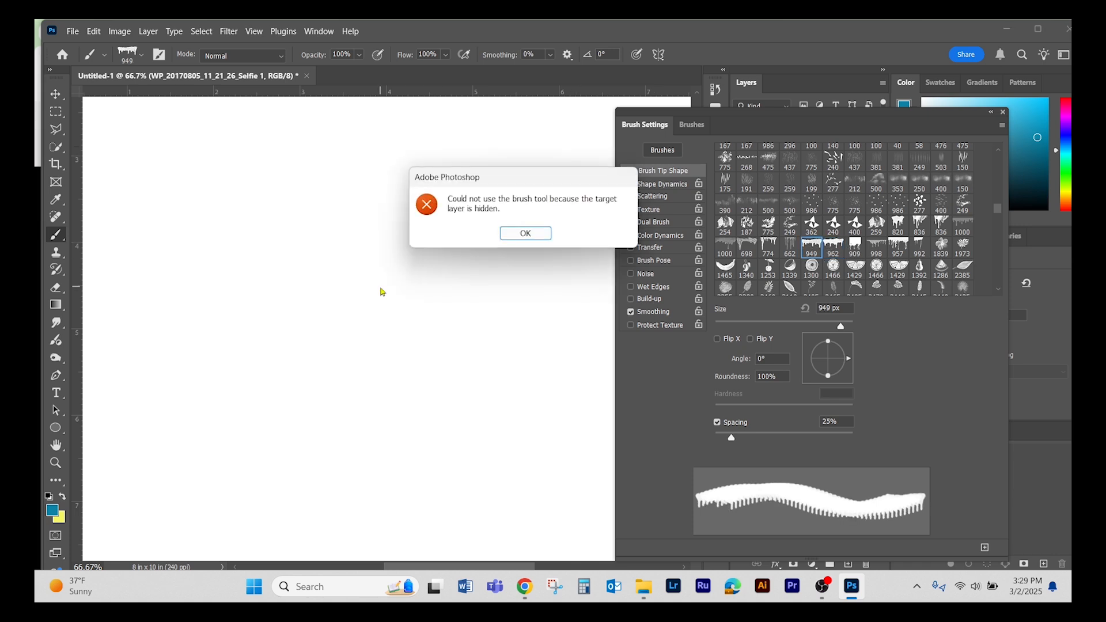
left_click(524, 234)
left_click_drag(862, 121, 374, 198)
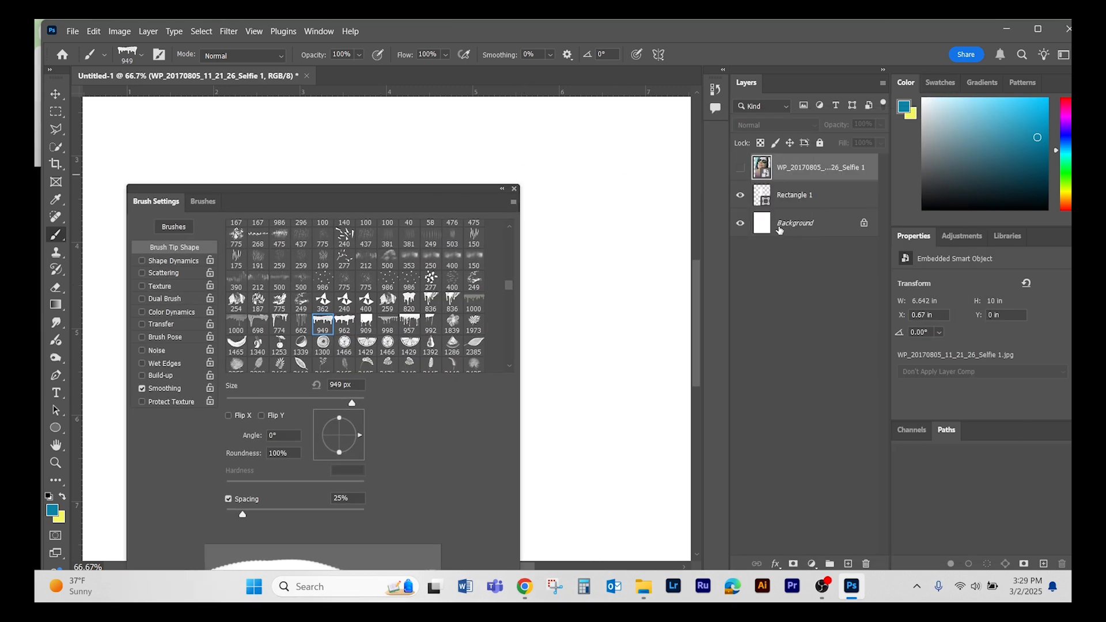
left_click(777, 231)
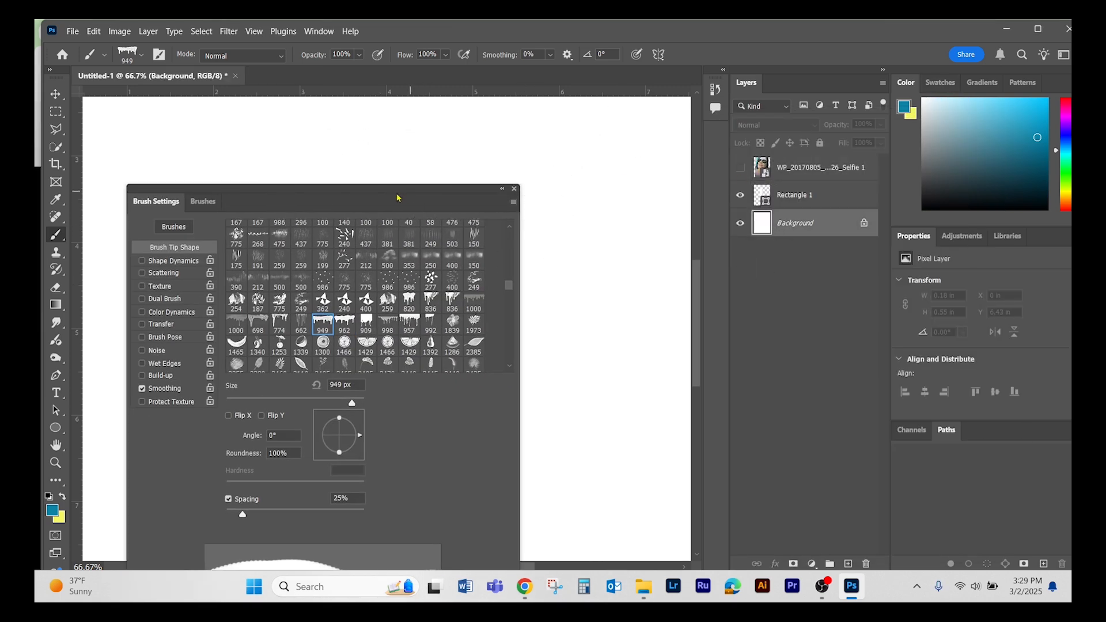
mouse_move(422, 197)
left_mouse_down()
mouse_move(583, 144)
mouse_move(869, 110)
mouse_move(922, 56)
mouse_move(917, 102)
left_mouse_up()
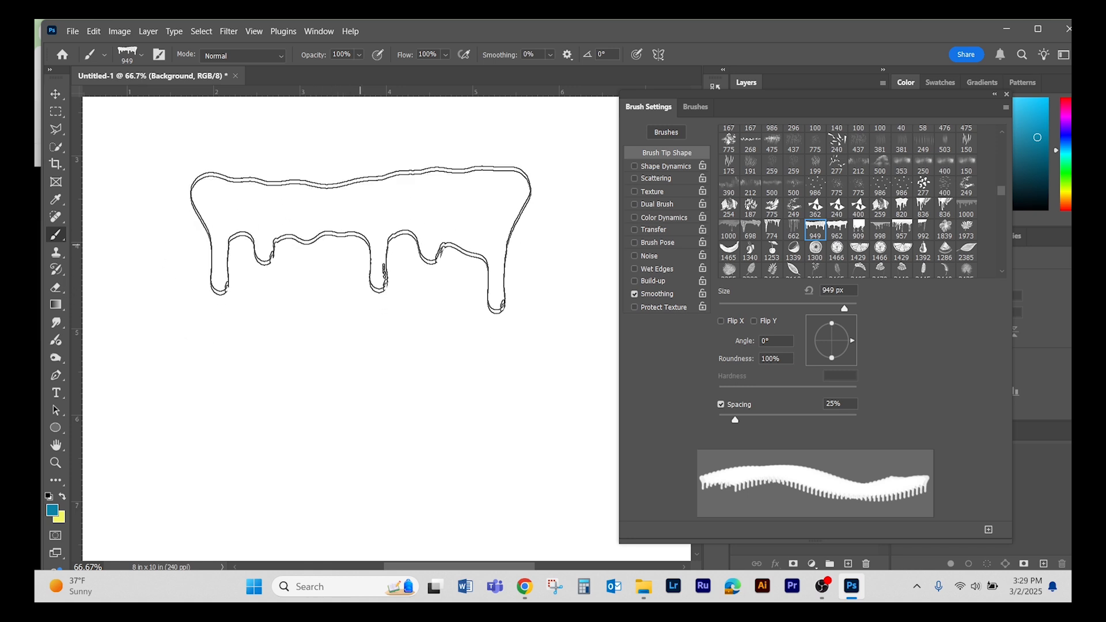
- Try stamping the drip brush twice on the Background layer, one above the other, and undo both stamps
left_click(360, 225)
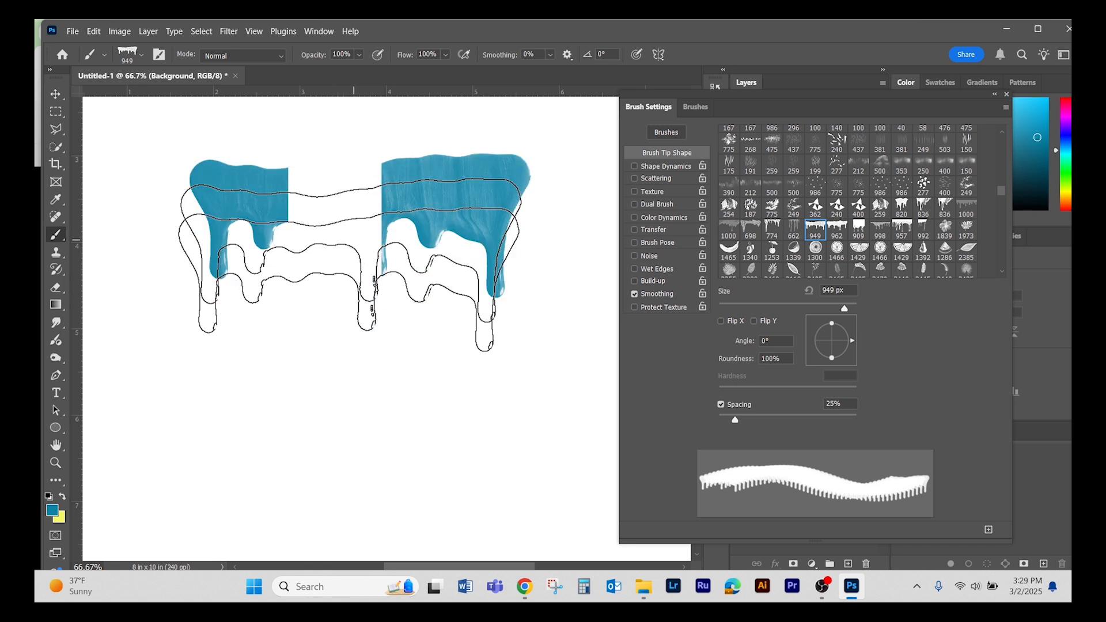
left_click(360, 371)
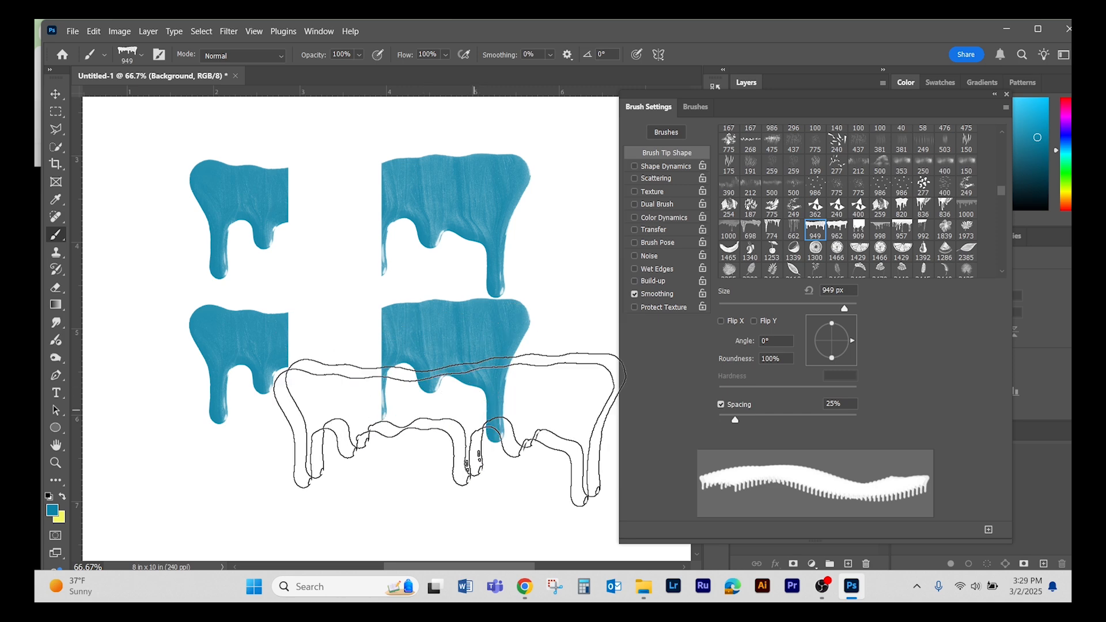
key("ctrl+z")
key("ctrl+z")
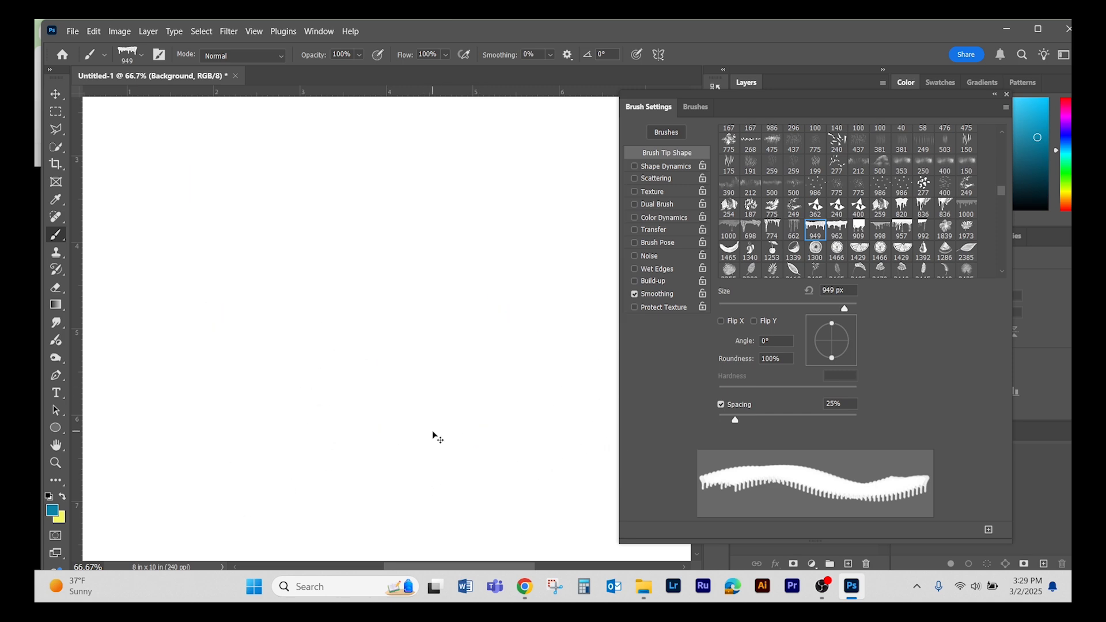
- Delete the Rectangle 1 layer and stamp the drip brush once on the upper part of the Background layer
mouse_move(824, 106)
left_mouse_down()
mouse_move(296, 213)
mouse_move(389, 204)
left_mouse_up()
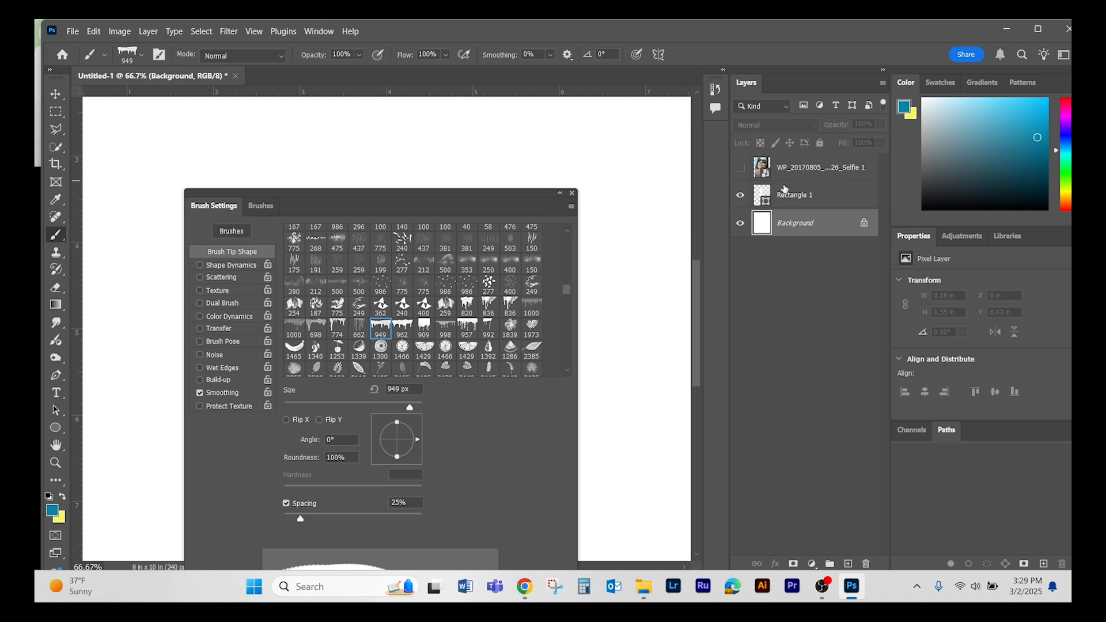
left_click(787, 198)
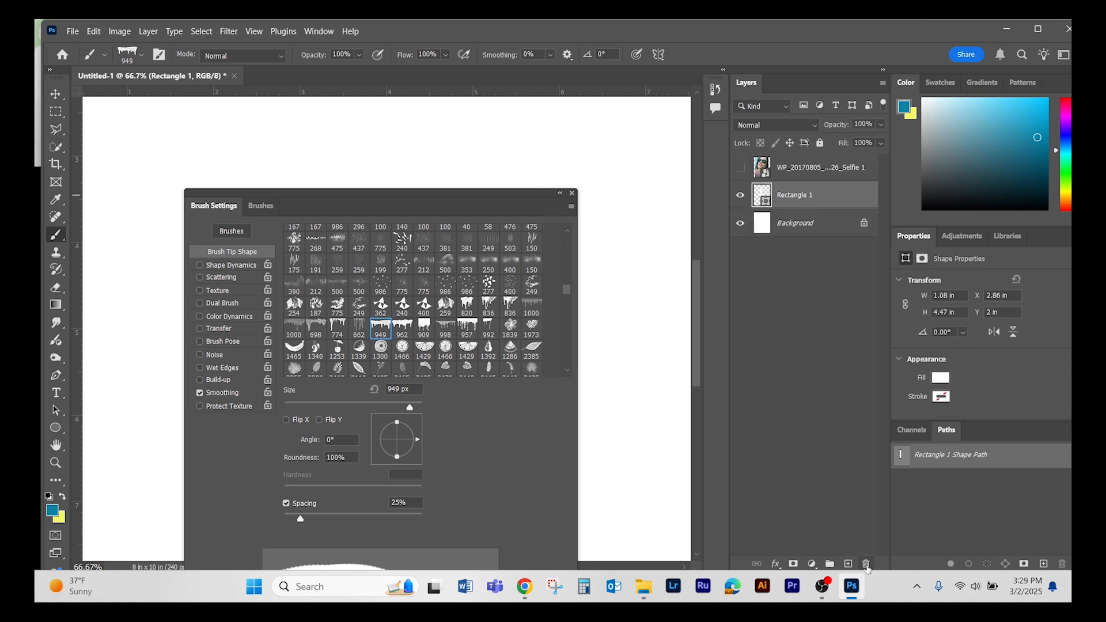
left_click(865, 565)
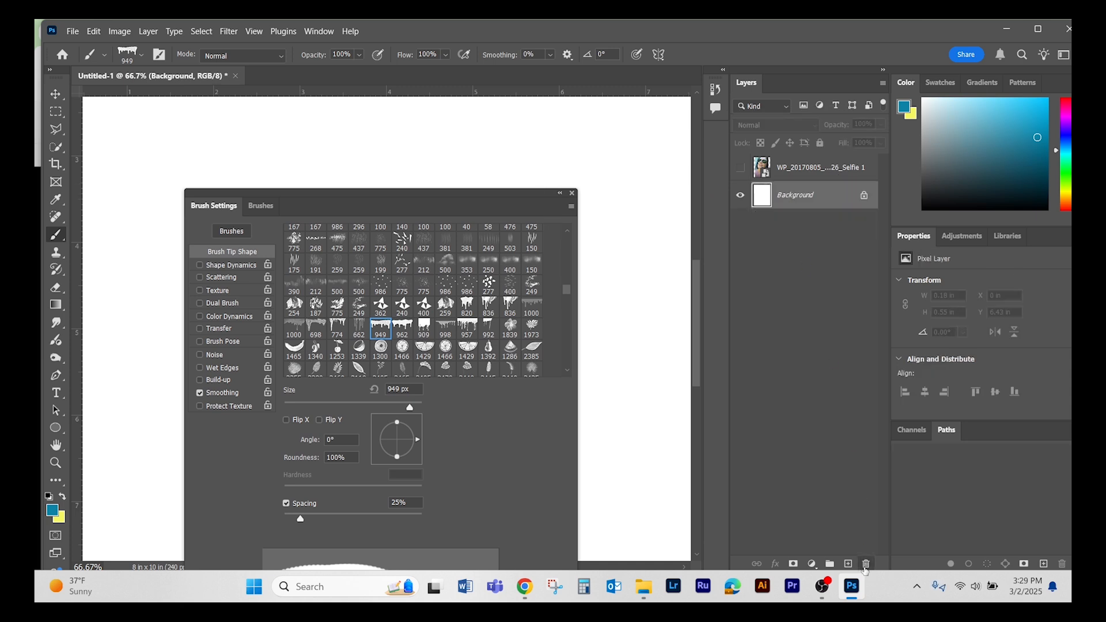
left_click_drag(511, 197, 984, 156)
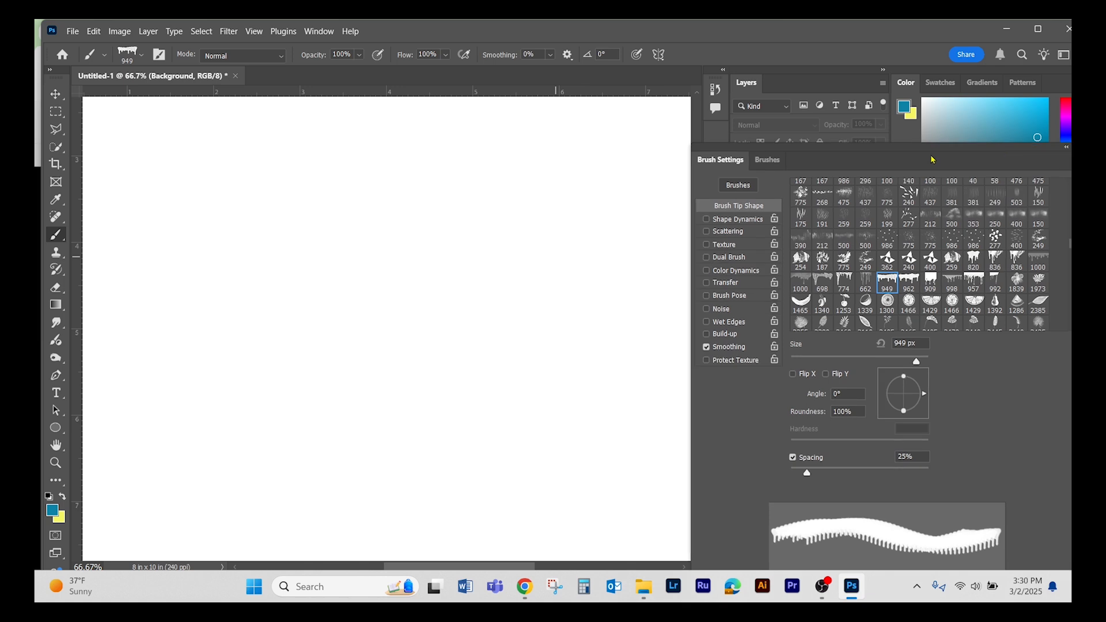
left_click(354, 230)
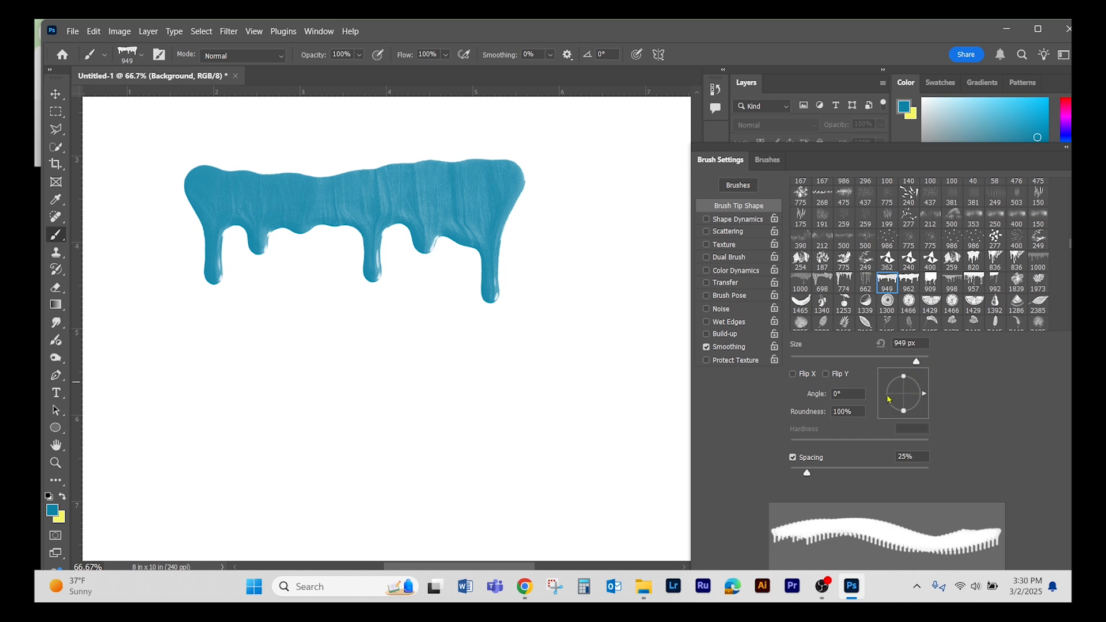
- Switch Flip X, Flip Y and Spacing each to the opposite state and back to preview their effect on the drip tip
left_click(793, 375)
left_click(793, 375)
left_click(827, 375)
left_click(827, 375)
left_click(793, 458)
left_click(793, 458)
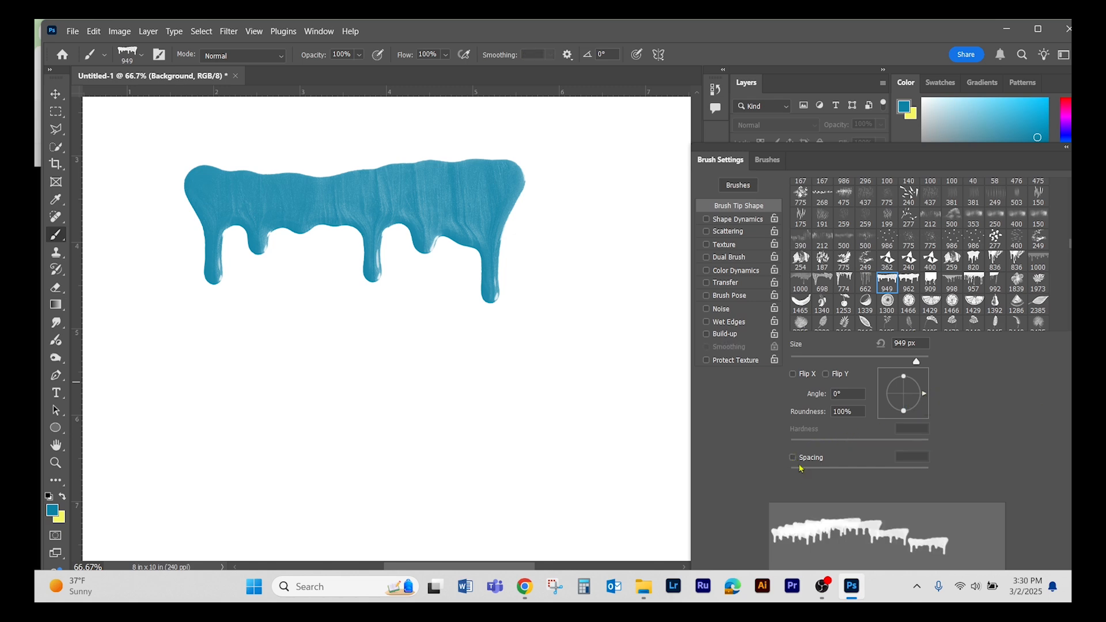
left_click(793, 457)
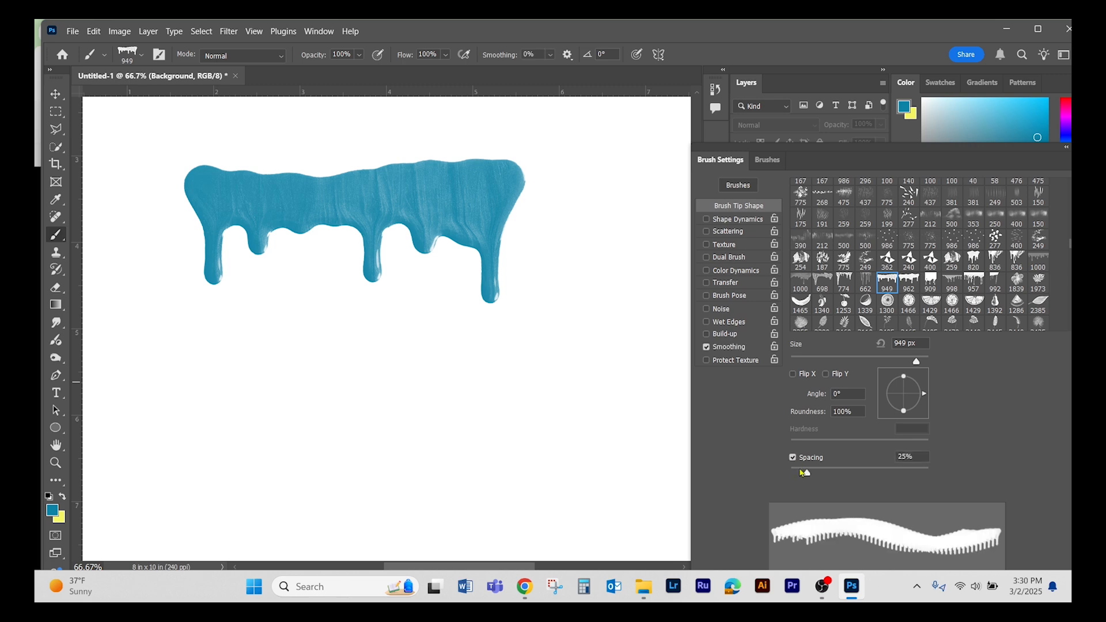
- Set the drip tip's spacing to 1000% and angle to 93°, and stamp it vertically on both sides of the horizontal drip
left_click_drag(806, 473, 952, 476)
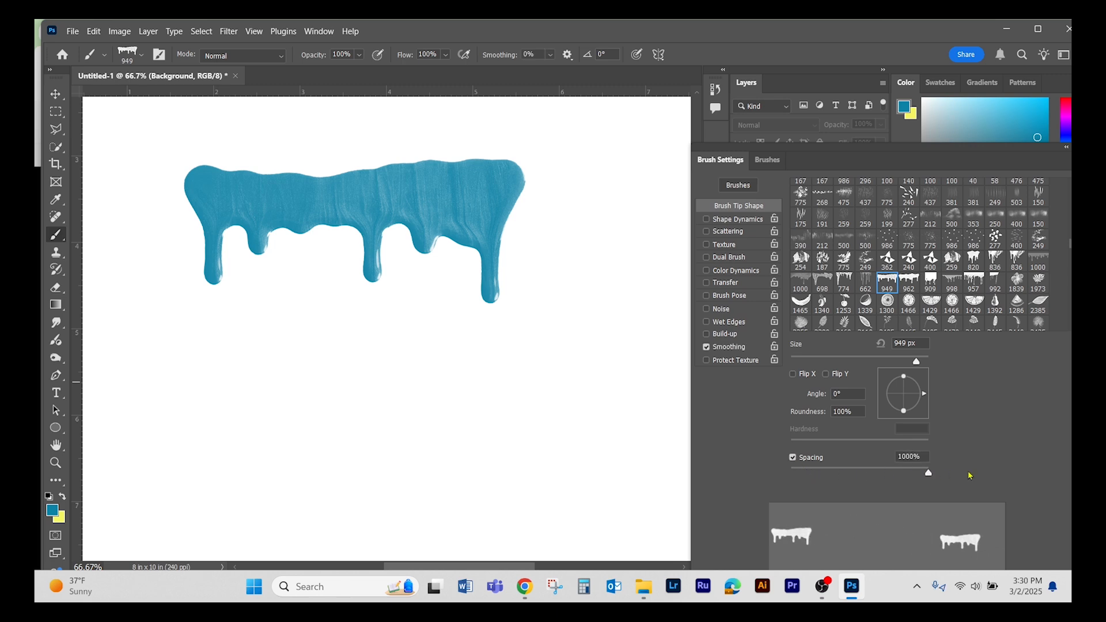
left_click(793, 458)
left_click(794, 458)
left_click_drag(920, 394, 903, 377)
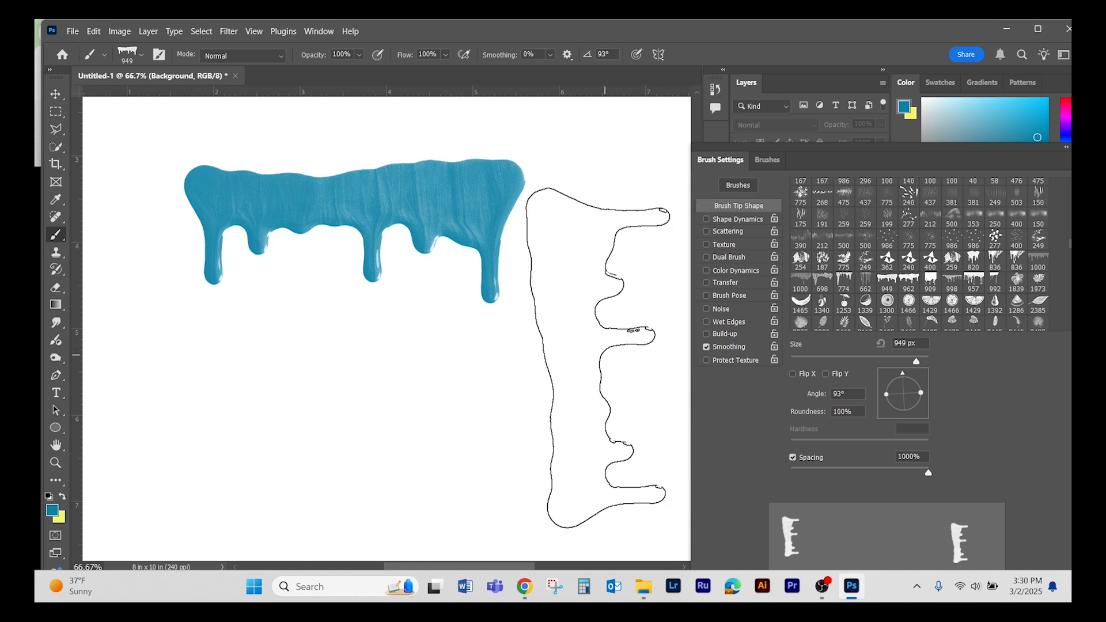
left_click(598, 358)
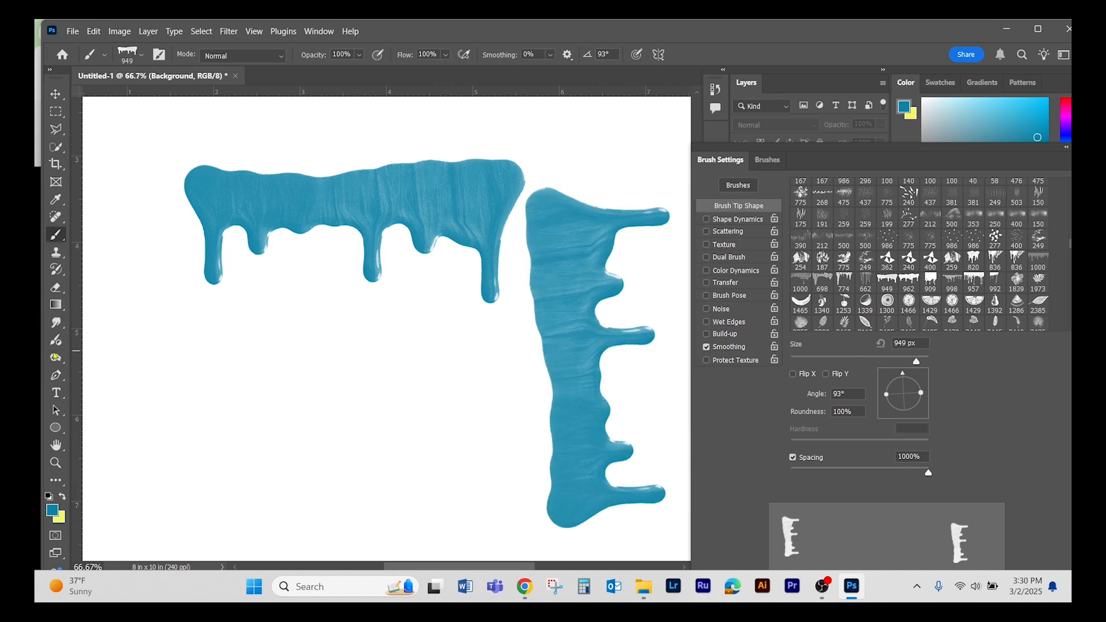
left_click(155, 367)
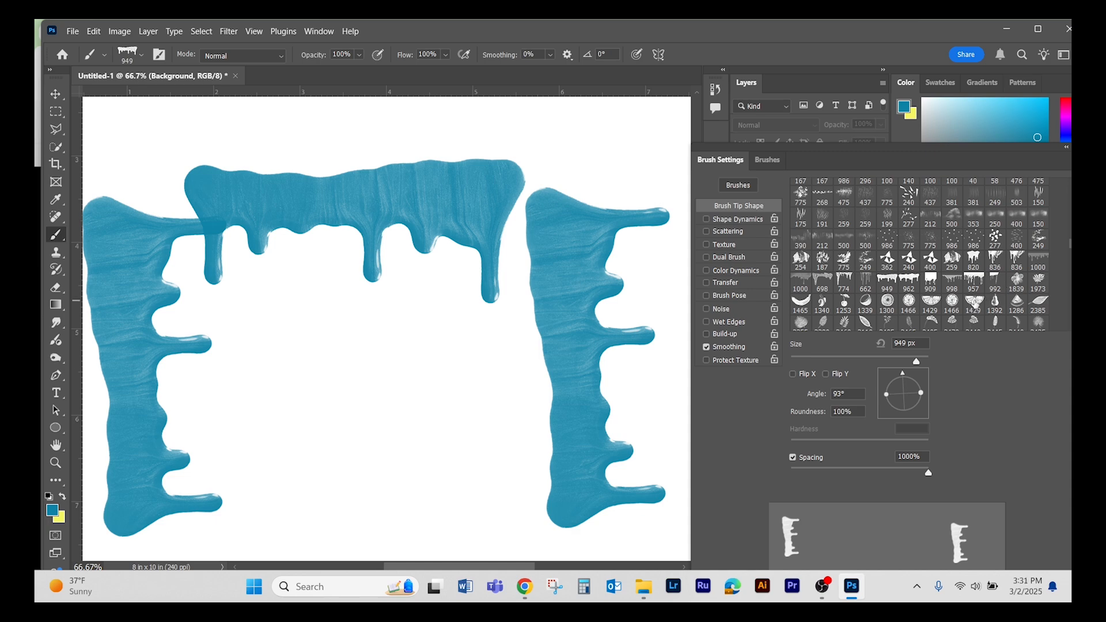
- Choose the 1429 px citrus slice tip, reduce its size to 176 px and stamp it once below the horizontal drip
left_click(974, 303)
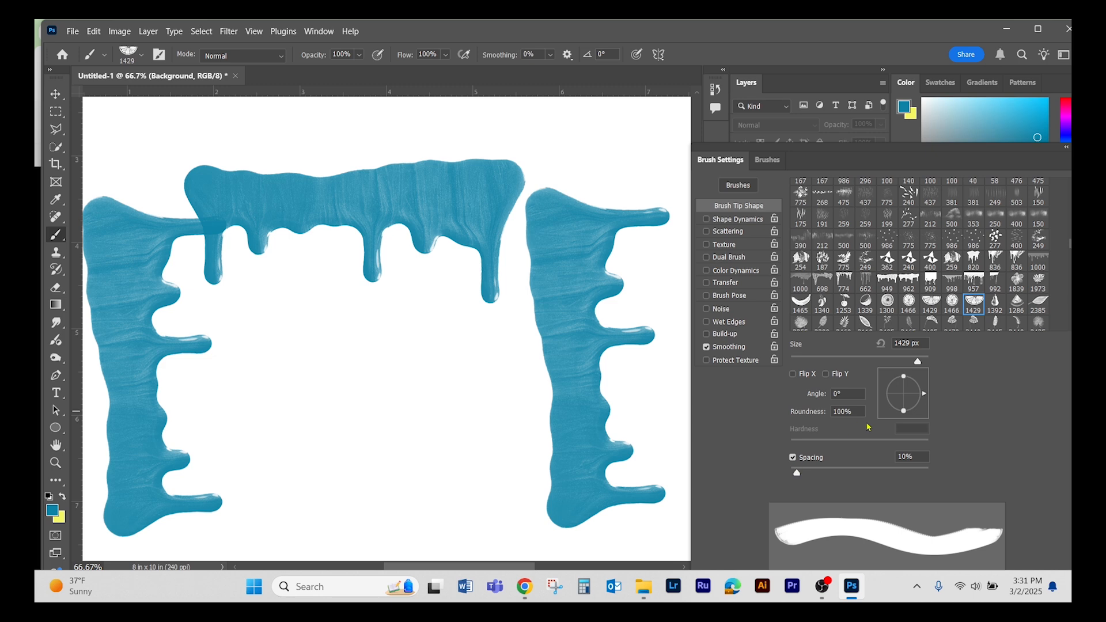
left_click_drag(918, 361, 836, 360)
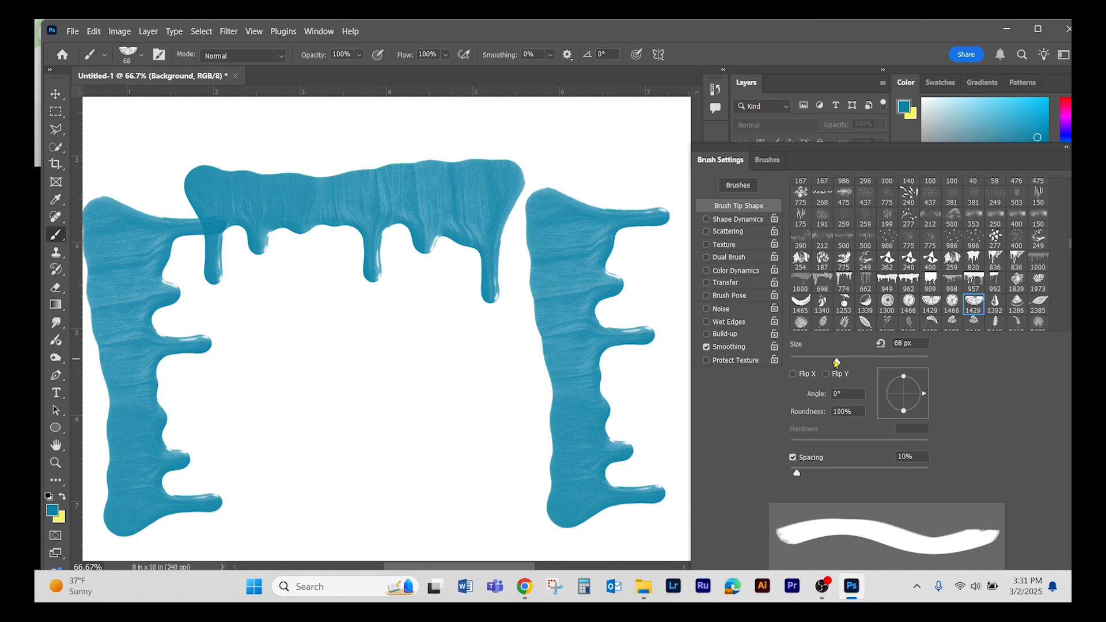
left_click_drag(837, 359, 886, 362)
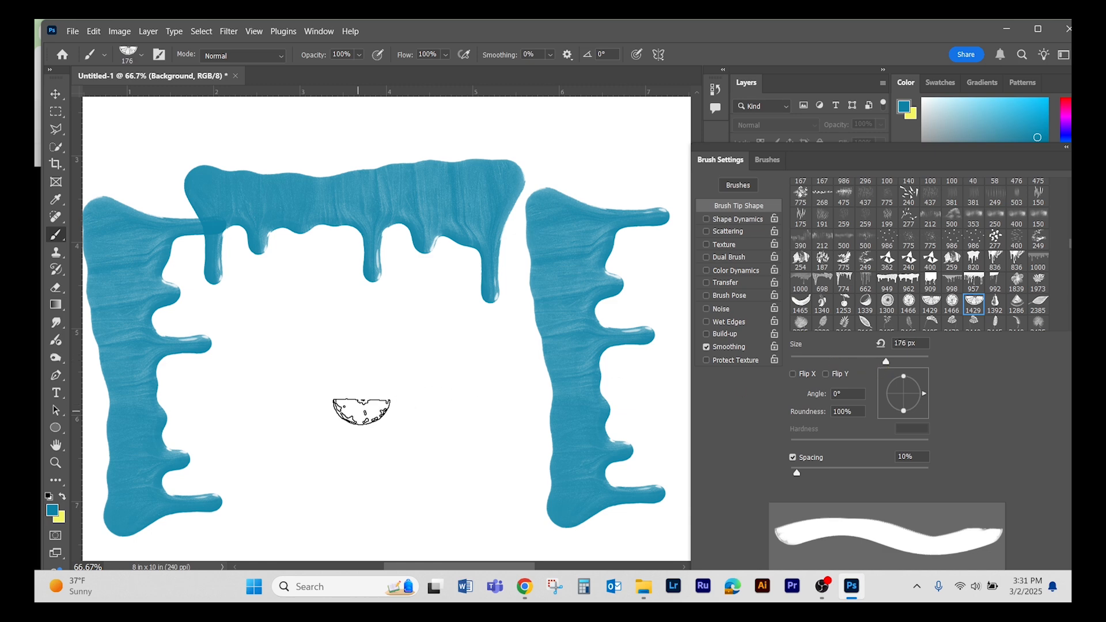
left_click(367, 411)
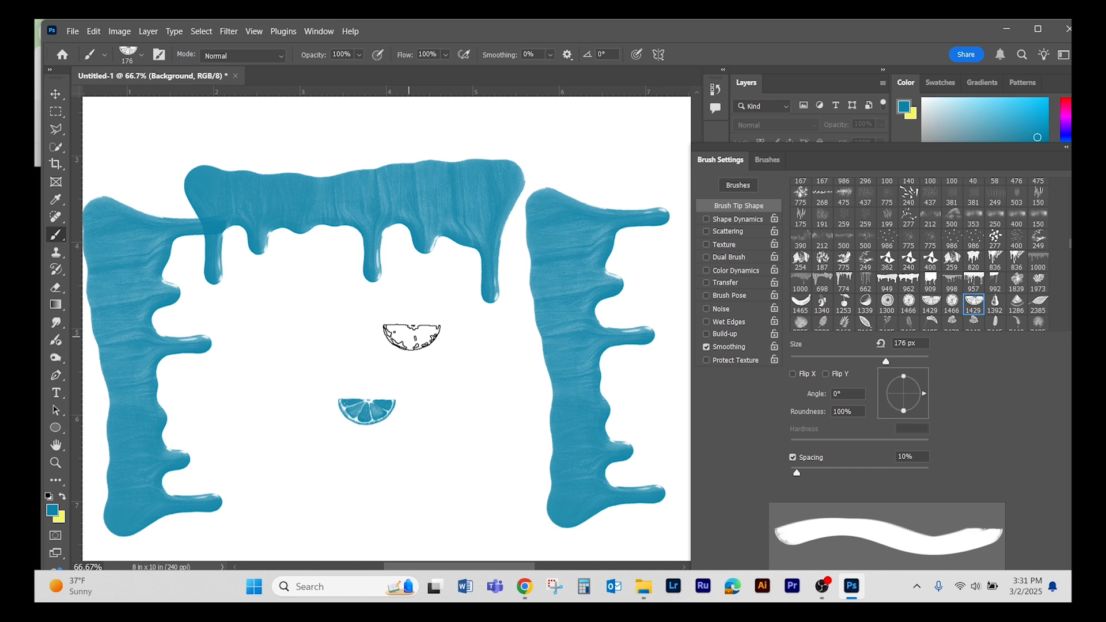
- Enlarge the citrus slice brush to 400 px, rotate its tip to 88° and stamp it beside the small slice
key("bracketright")
key("bracketright")
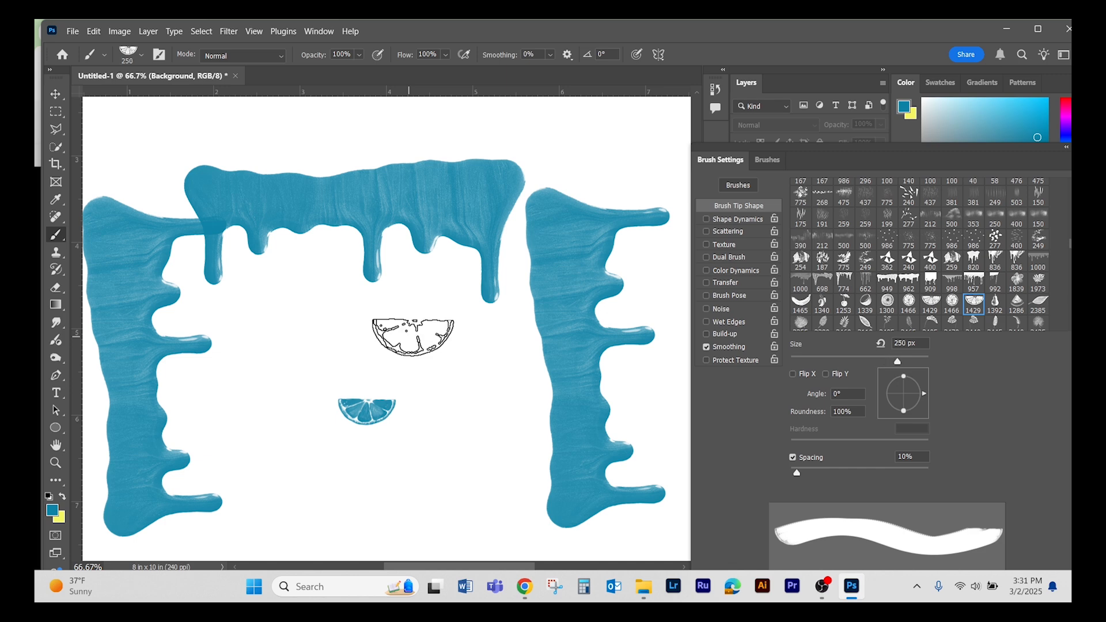
key("bracketright")
key("bracketright")
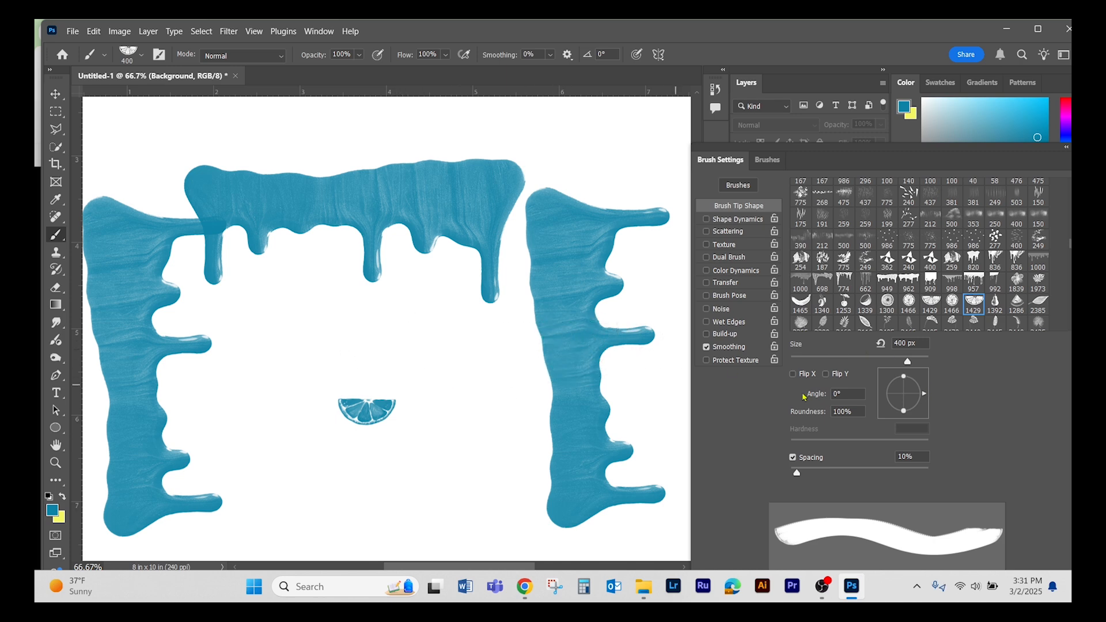
left_click_drag(925, 395, 904, 372)
left_click(479, 402)
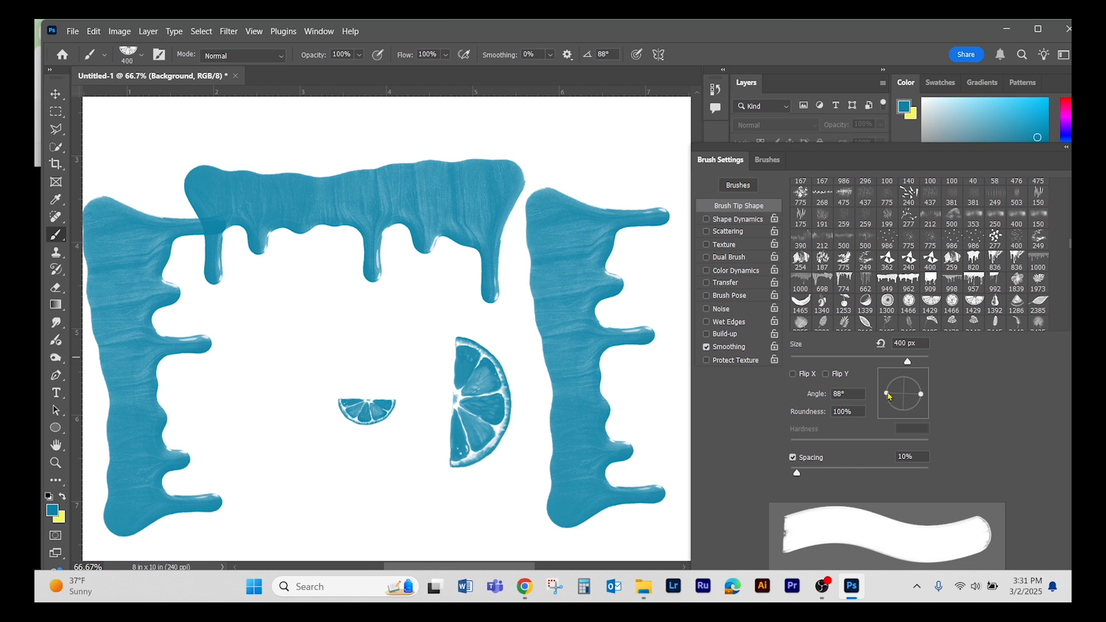
- Undo all the drip and citrus slice stamps on the Background layer and close Brush Settings
key("ctrl+z")
key("ctrl+z")
key("ctrl+z")
key("ctrl+z")
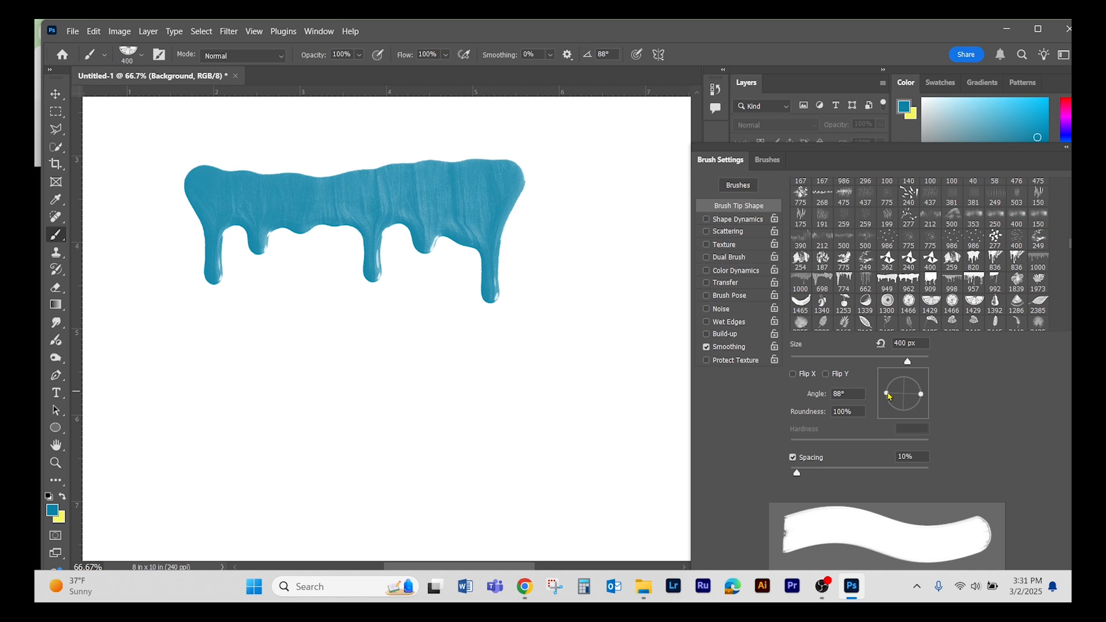
key("ctrl+z")
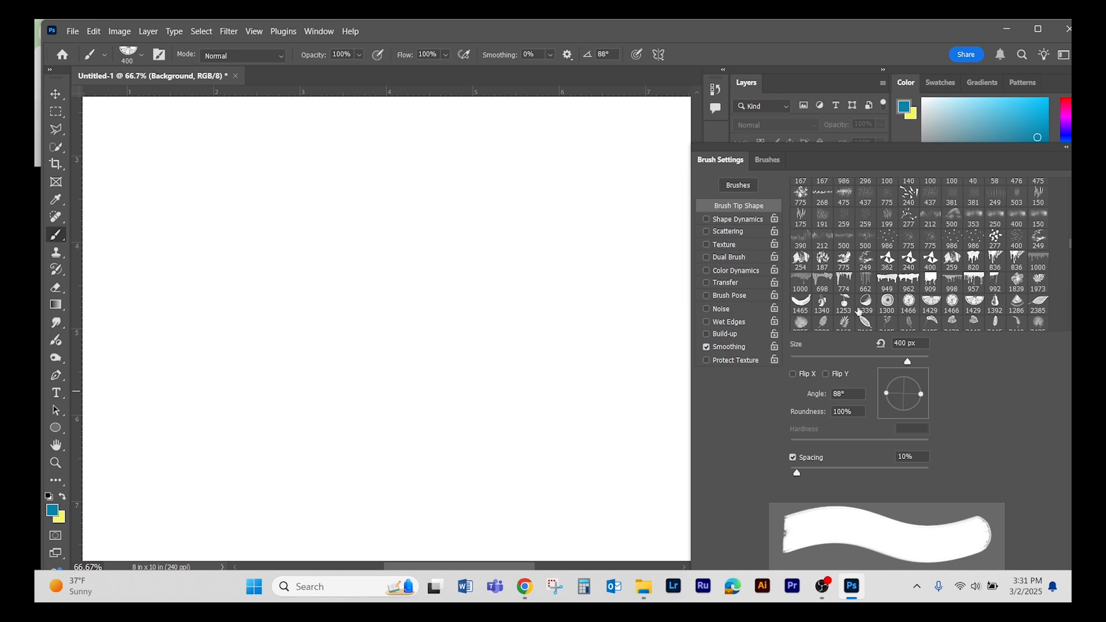
left_click_drag(899, 159, 491, 163)
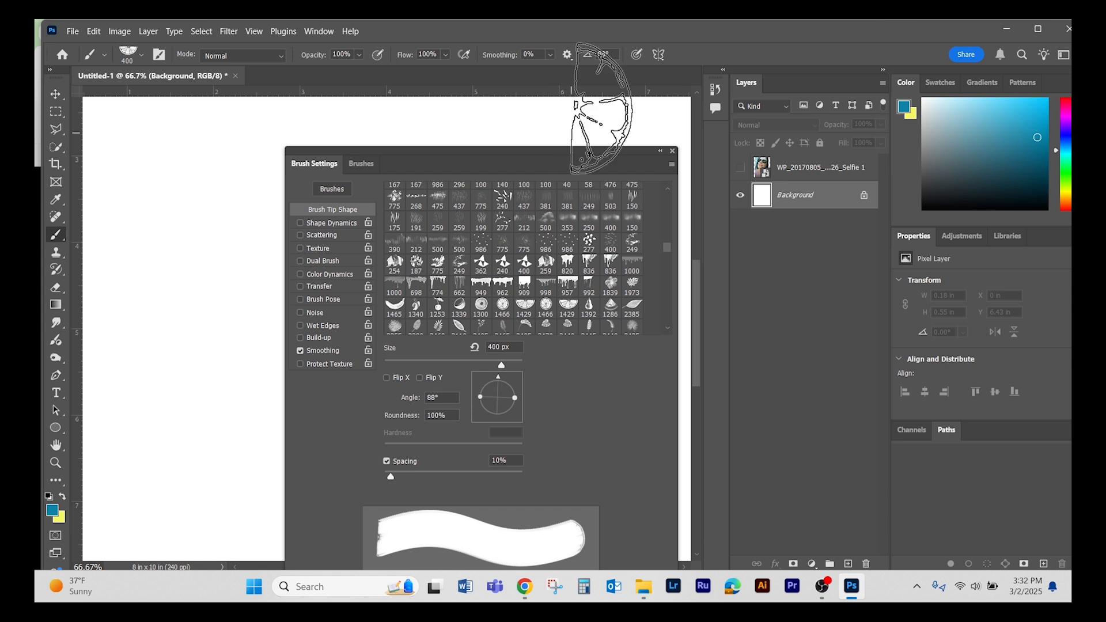
left_click(672, 151)
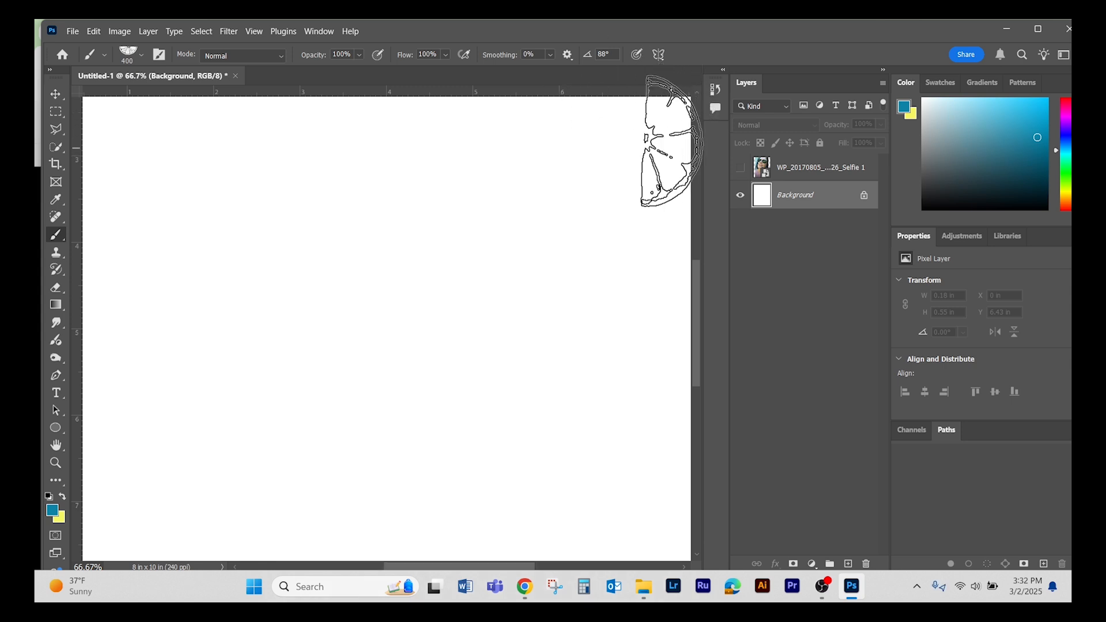
- Draw a tall teal rectangle shape of about 202 by 760 px on the canvas
left_click(55, 429)
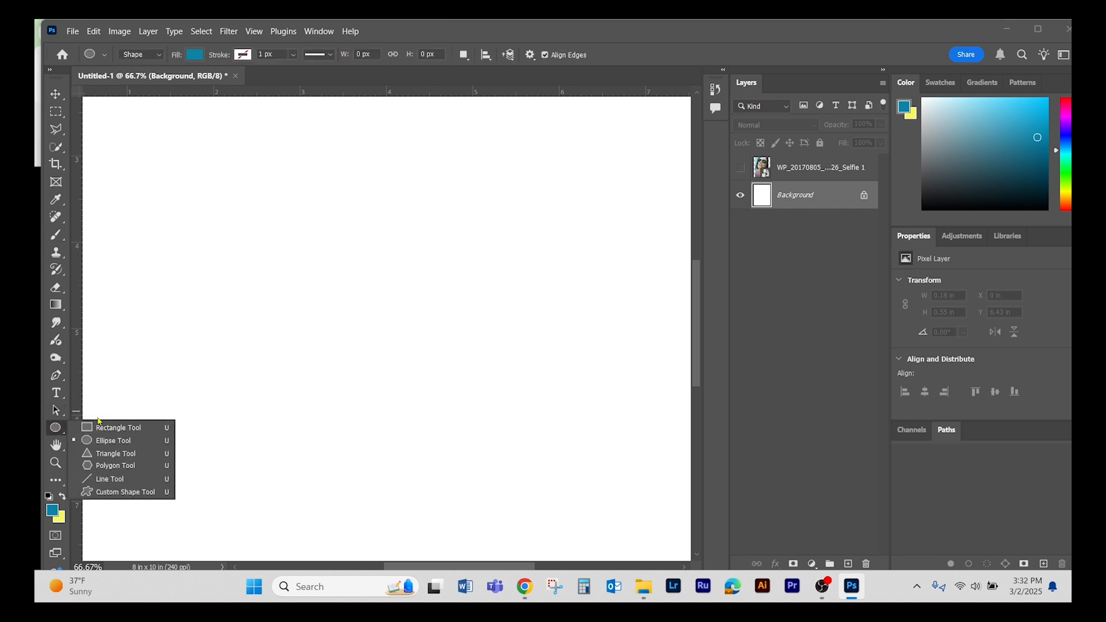
left_click(115, 428)
left_click_drag(227, 200, 300, 474)
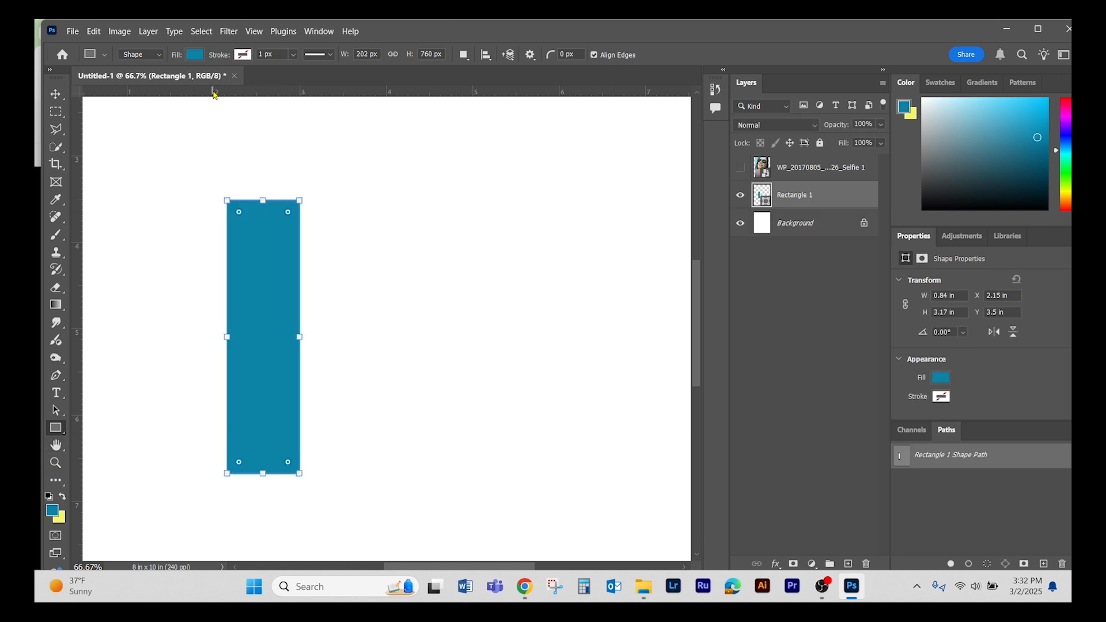
- Draw a teal ellipse of about 572 by 247 px and move it across the upper part of the rectangle
left_click_drag(60, 427, 102, 436)
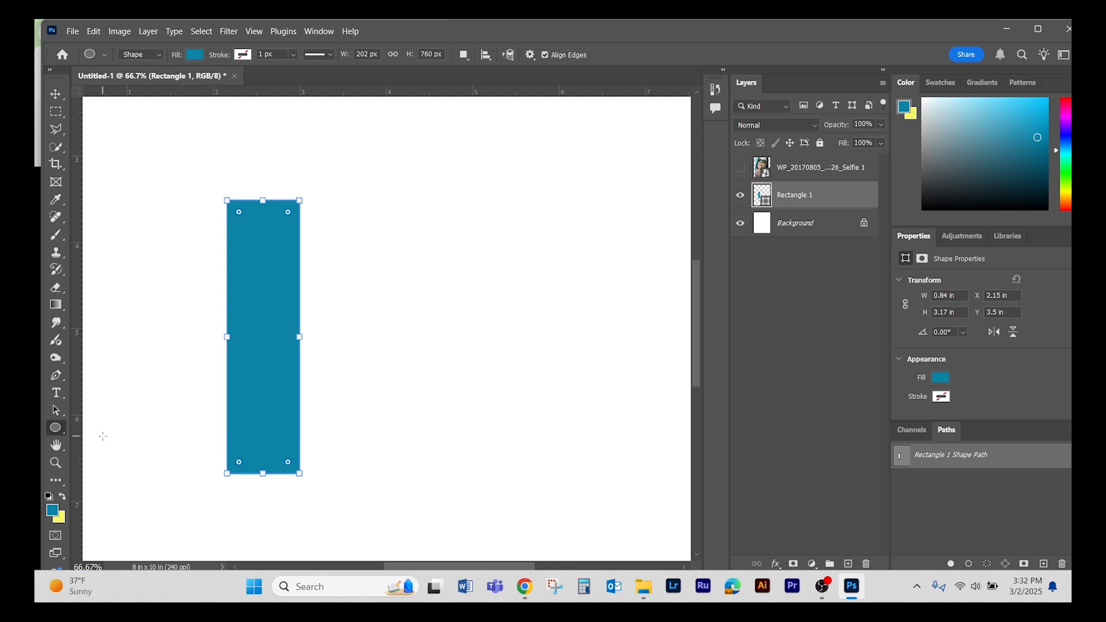
left_click_drag(281, 351, 487, 440)
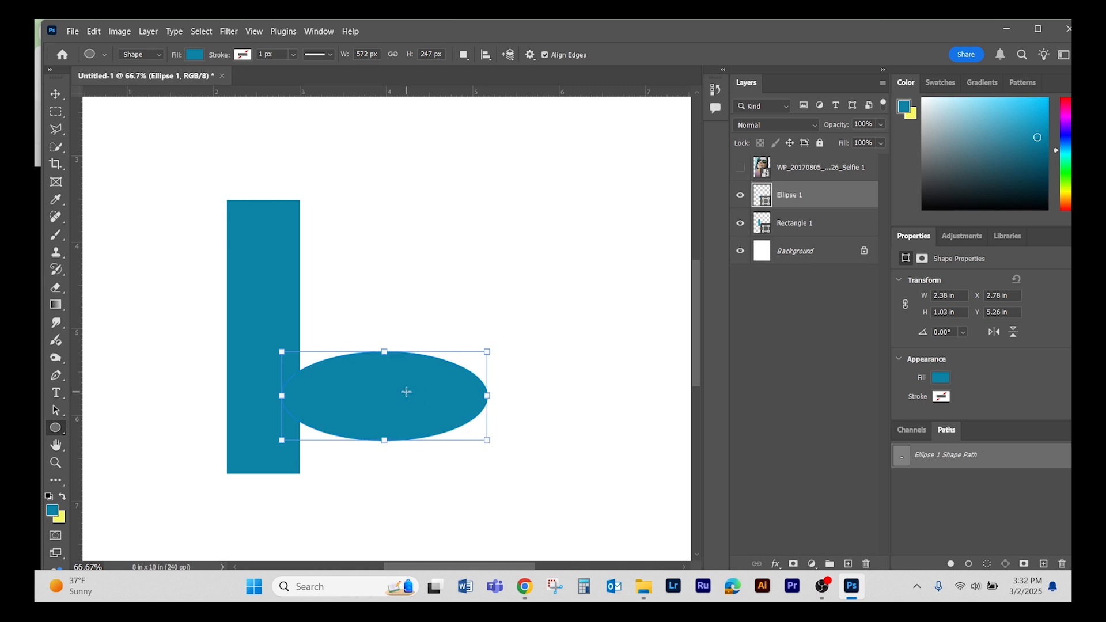
key("v")
left_click_drag(405, 391, 252, 287)
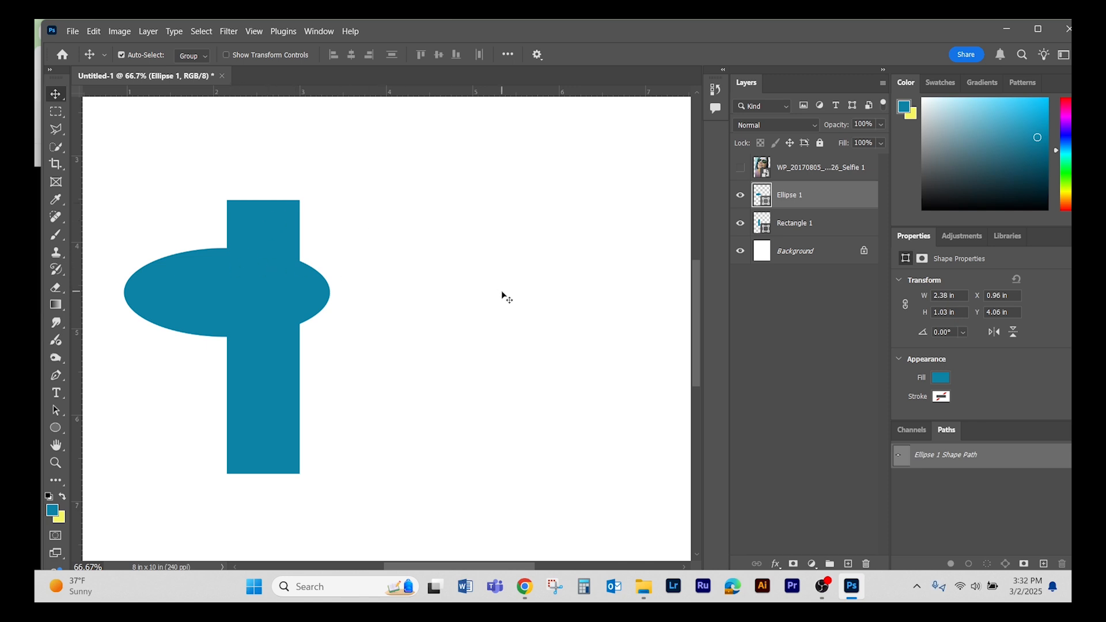
- Select the Ellipse 1 and Rectangle 1 layers together
key("ctrl")
key("ctrl")
key("ctrl")
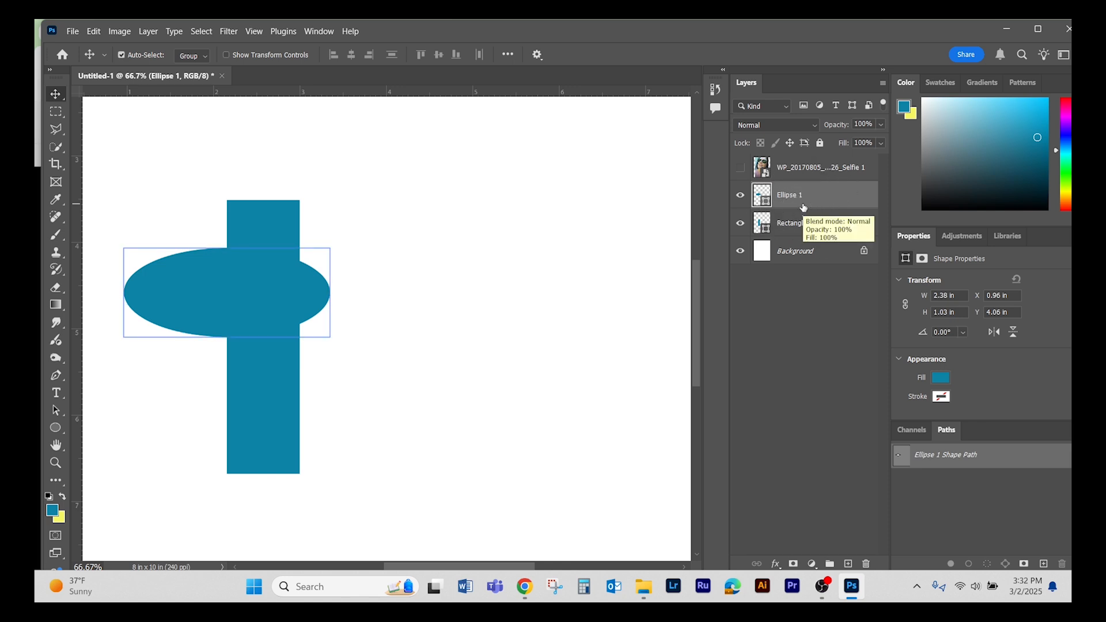
left_click(798, 231)
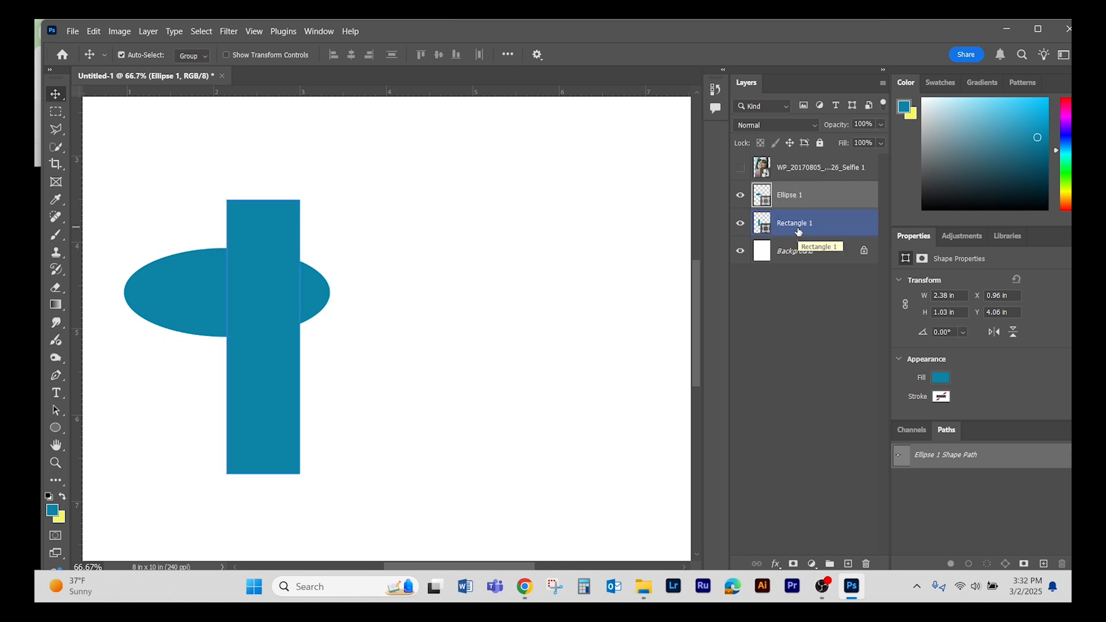
left_click(798, 230, "shift")
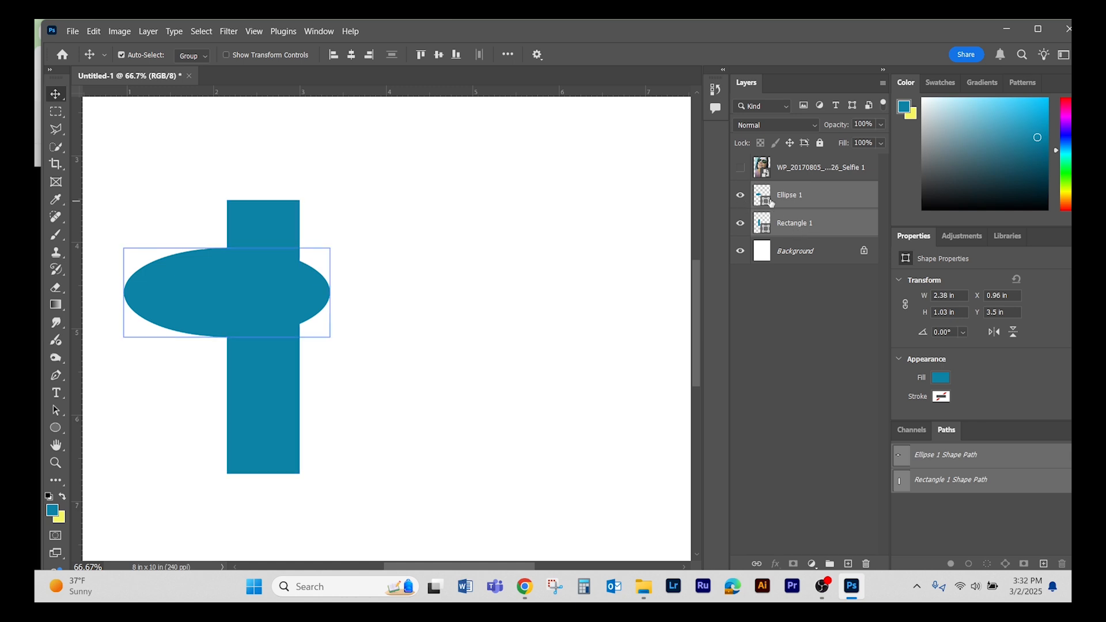
- Hide and show the ellipse and rectangle layers in turn to examine which shape each holds
left_click(740, 196)
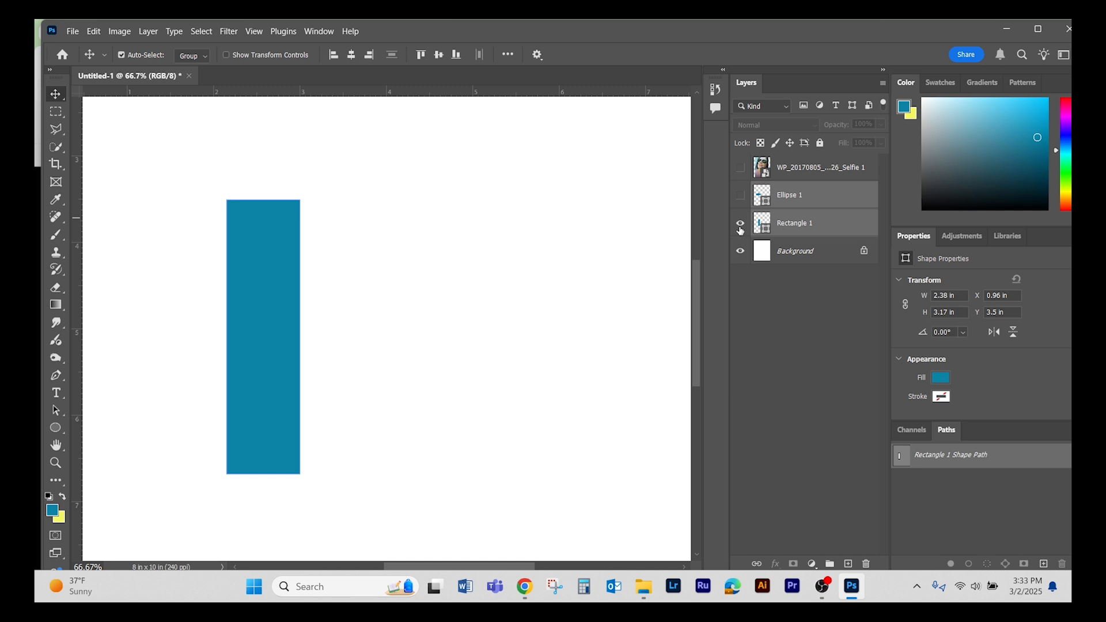
left_click(740, 226)
left_click(740, 225)
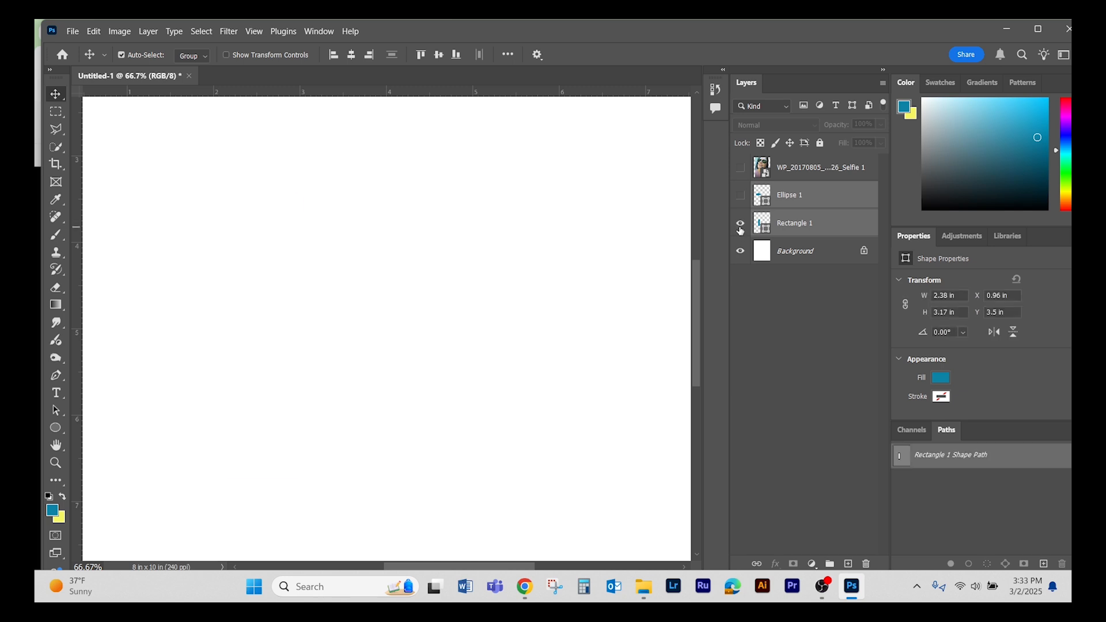
left_click(741, 196)
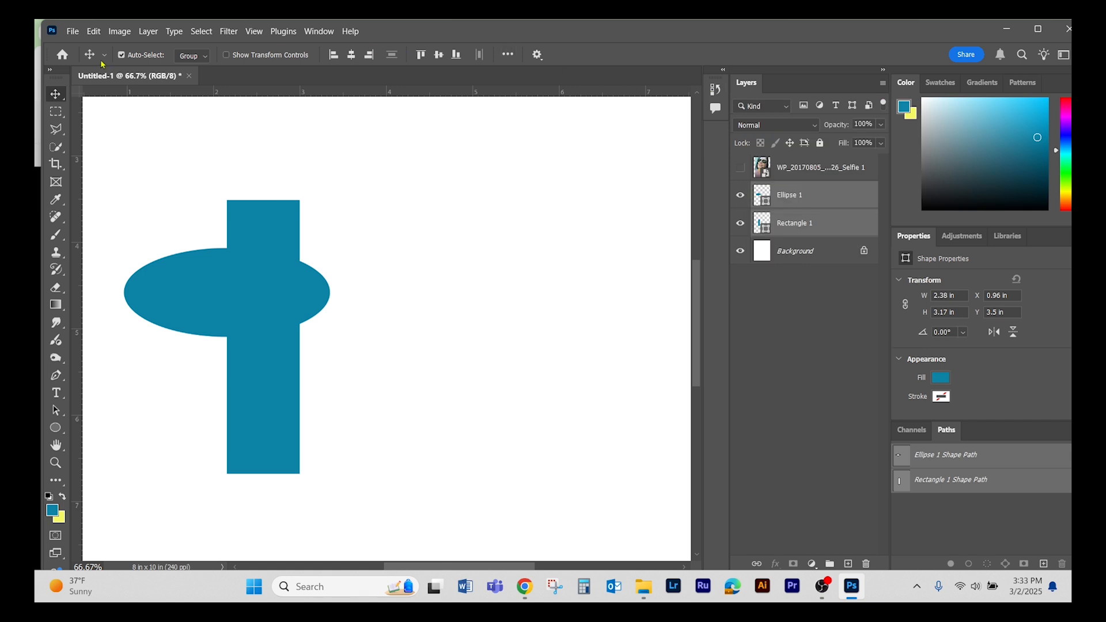
- Define a brush preset from the two overlapping shapes, keeping the name Sampled Brush 1197, and check it in the brush list
left_click(99, 32)
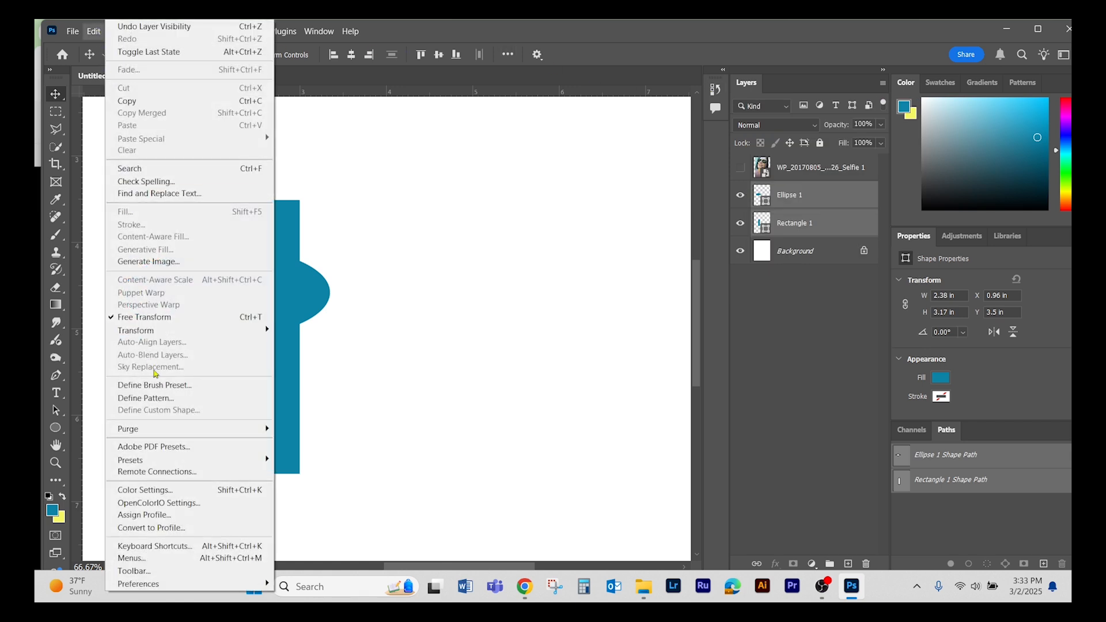
left_click(200, 391)
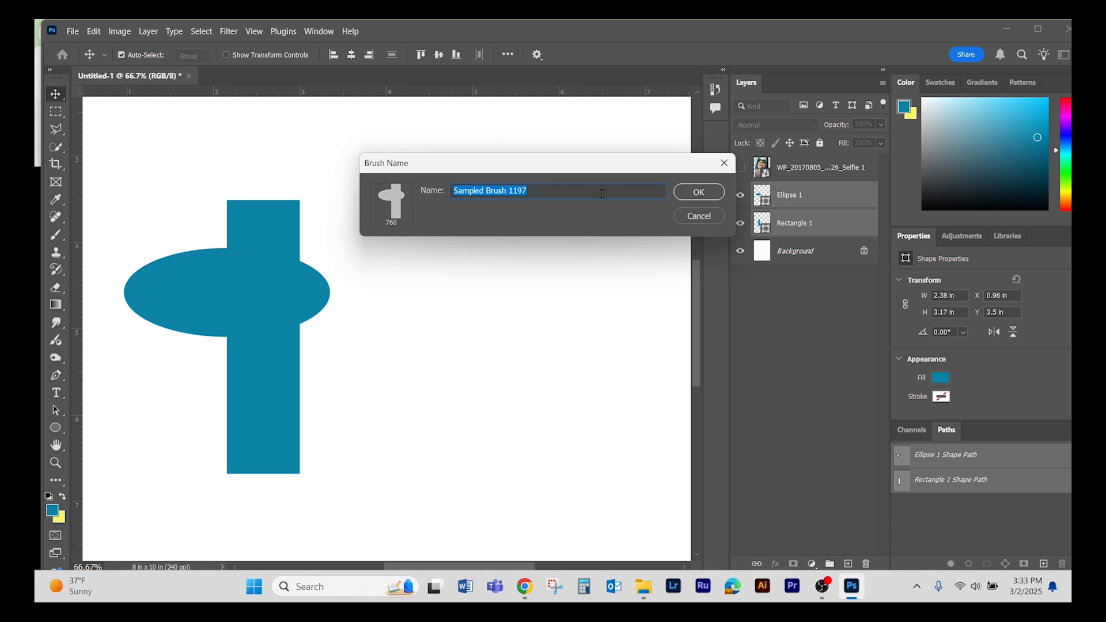
left_click(698, 192)
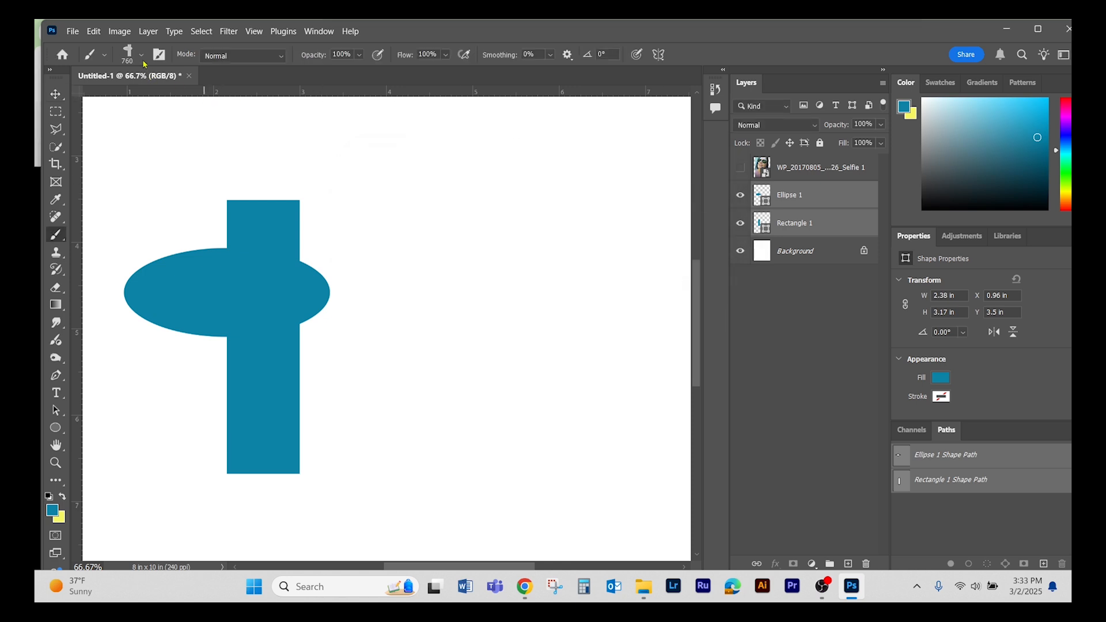
left_click(141, 55)
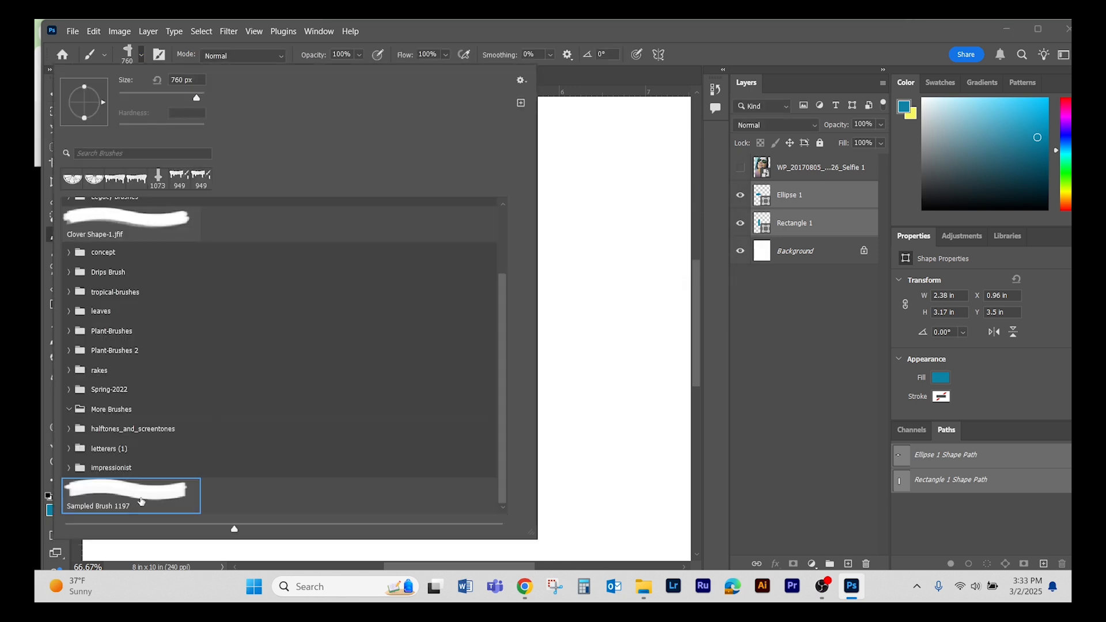
left_click(735, 37)
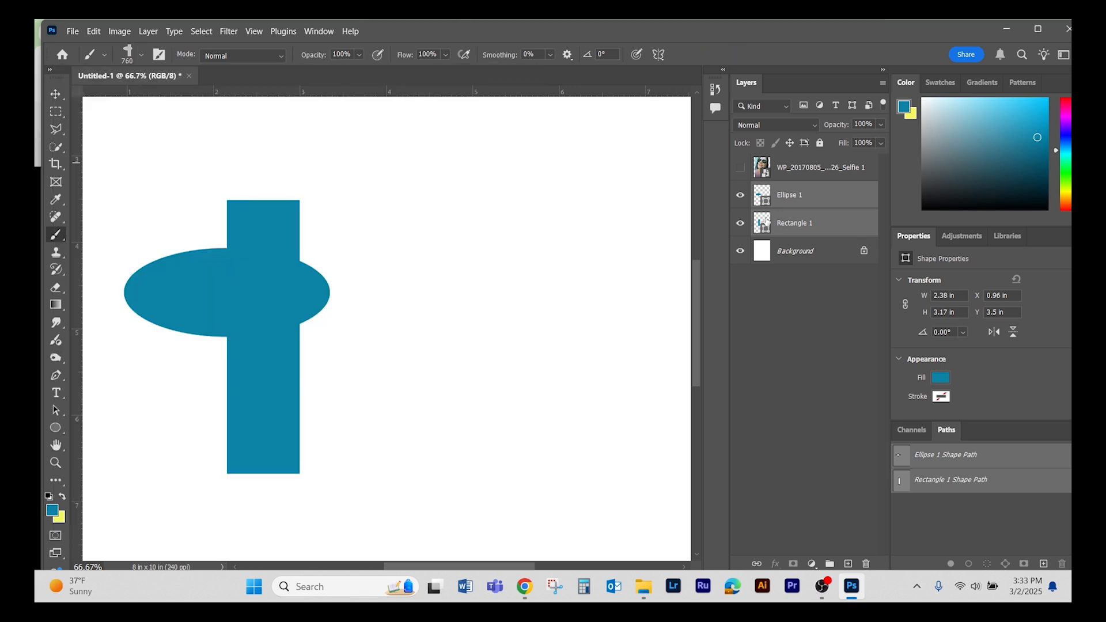
- Delete both shape layers and stamp the new 760 px brush three times in teal on the Background layer
left_click(864, 564)
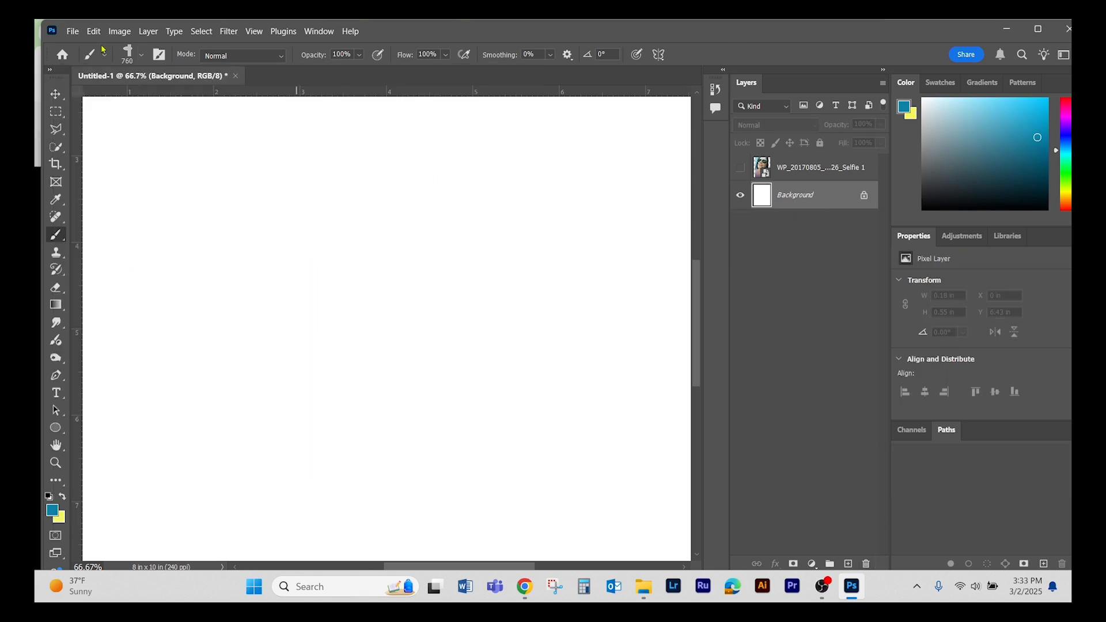
left_click(140, 57)
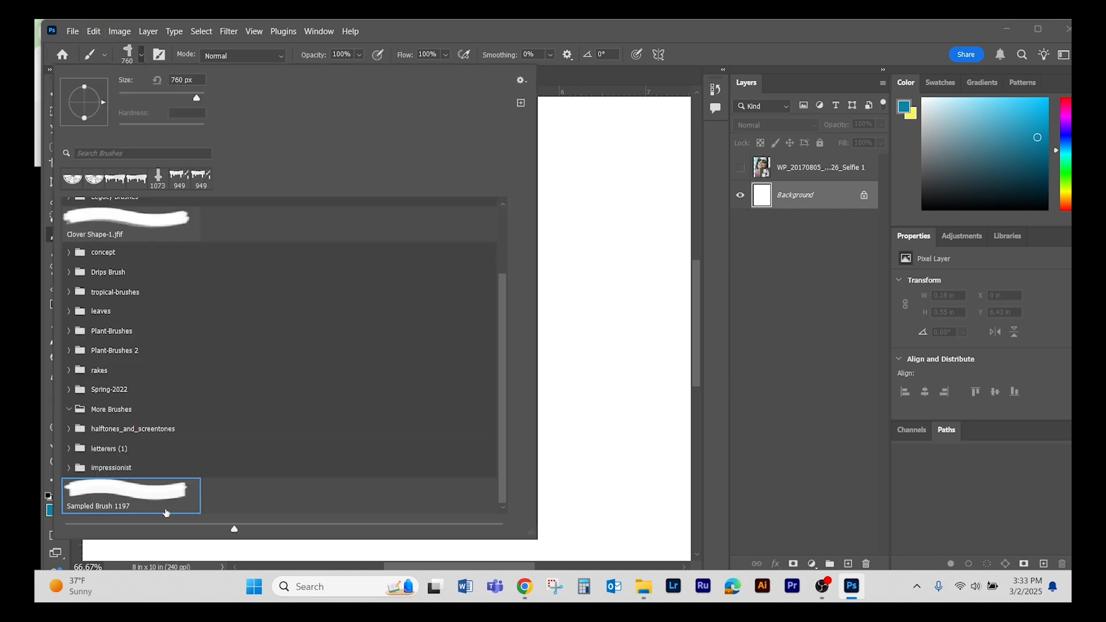
left_click(684, 62)
left_click(487, 262)
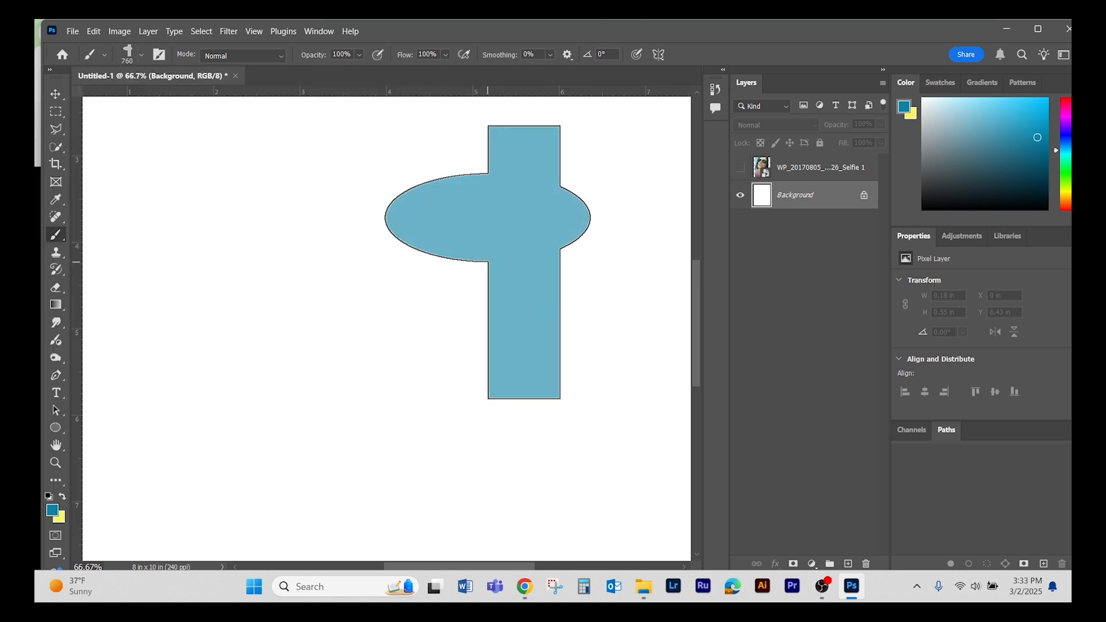
left_click(282, 385)
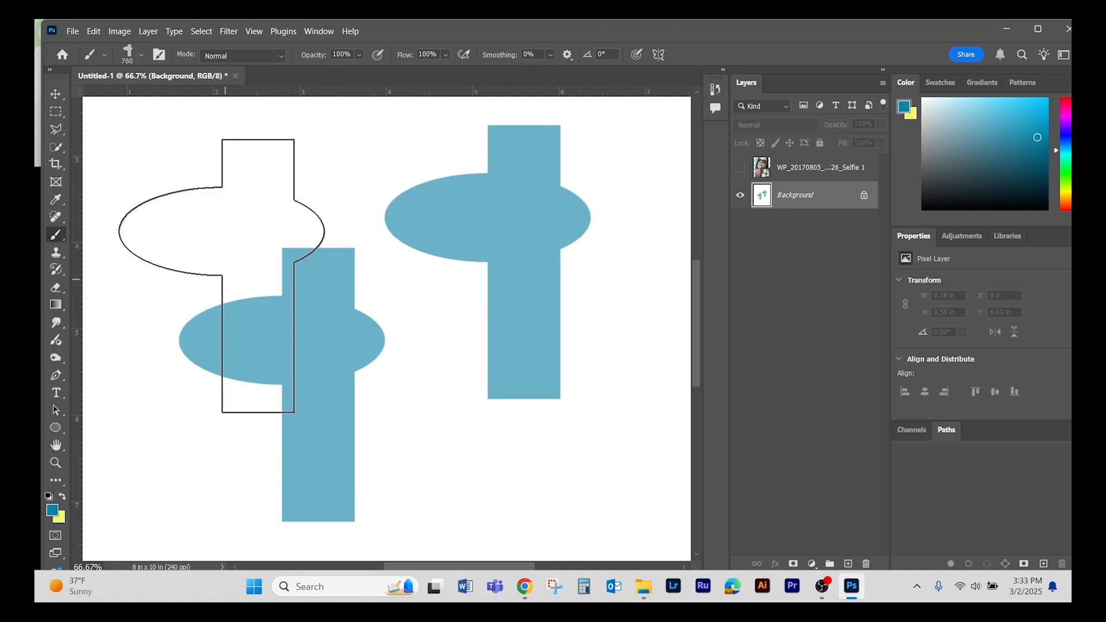
left_click(213, 257)
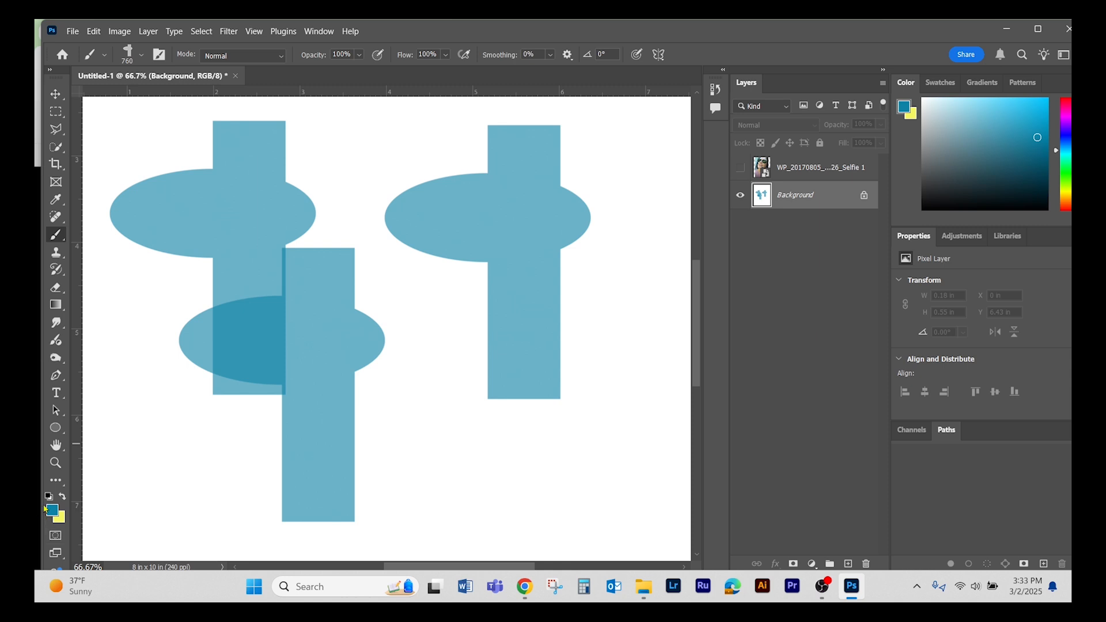
- Swap the foreground colour to yellow and stamp the shape brush three times over and beside the teal stamps
left_click(60, 496)
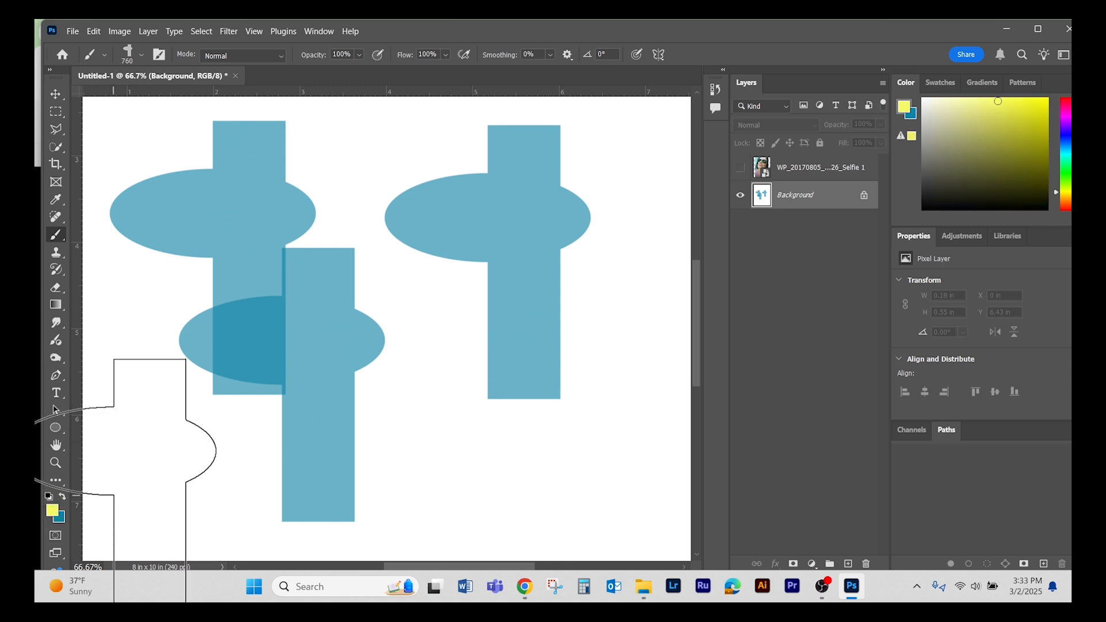
left_click(393, 423)
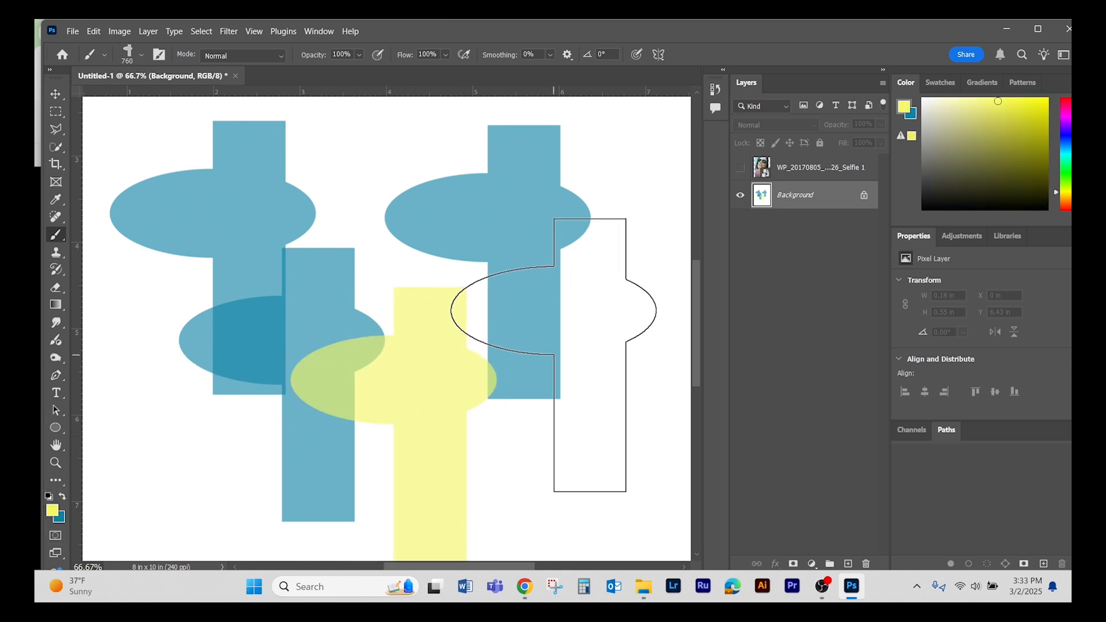
left_click(553, 355)
left_click(476, 243)
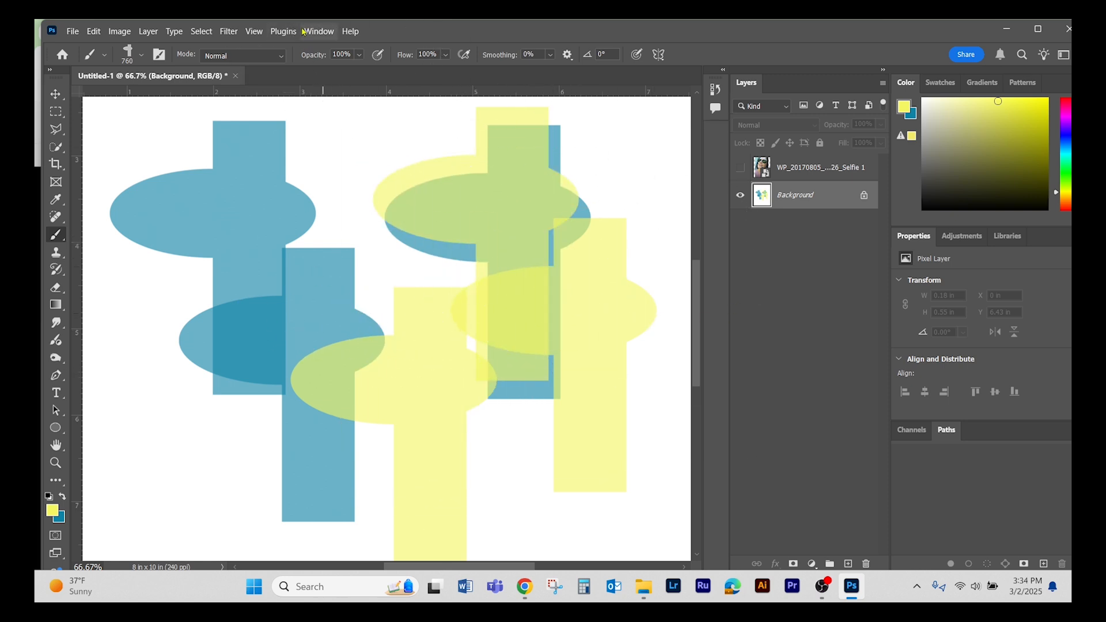
- Rotate the shape brush tip to 49° in Brush Settings and stamp it twice in yellow over the teal stamps
left_click(308, 33)
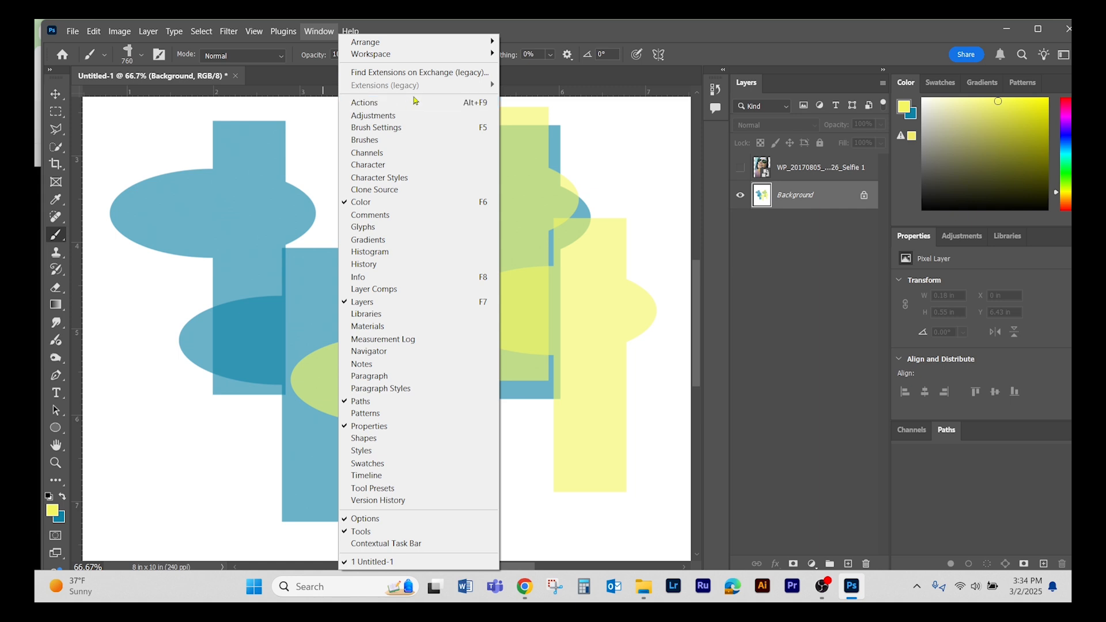
left_click(406, 129)
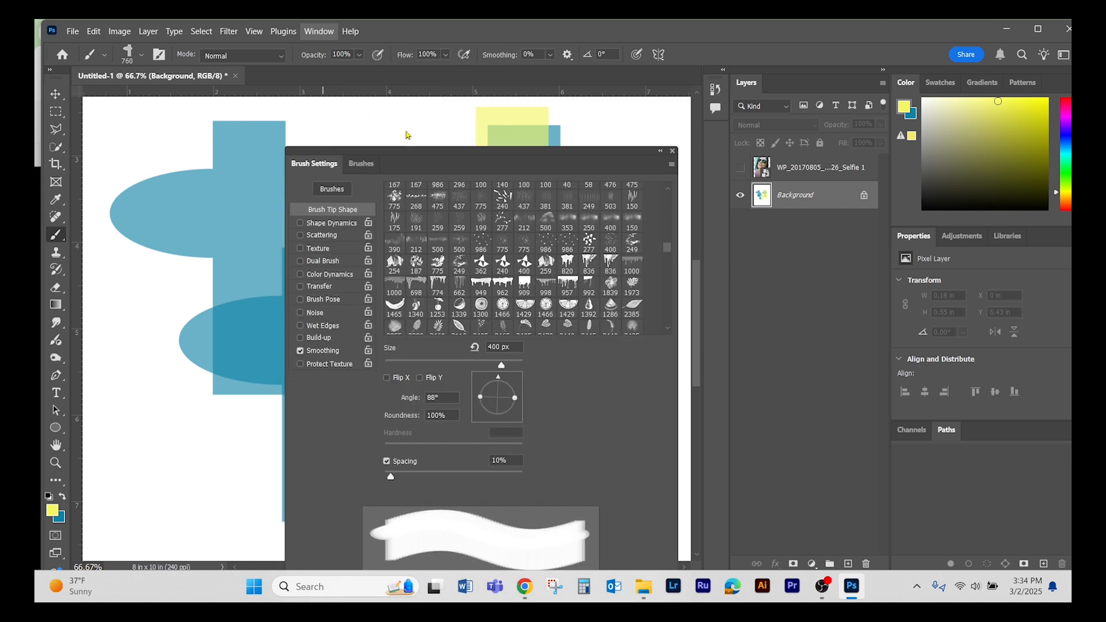
left_click_drag(520, 399, 513, 381)
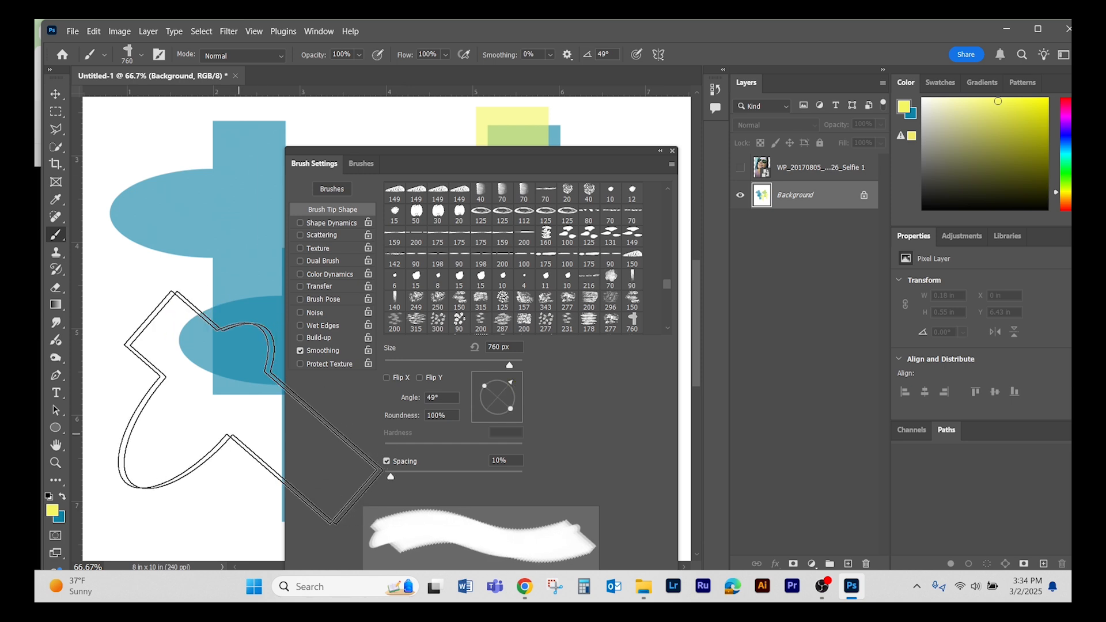
left_click(251, 407)
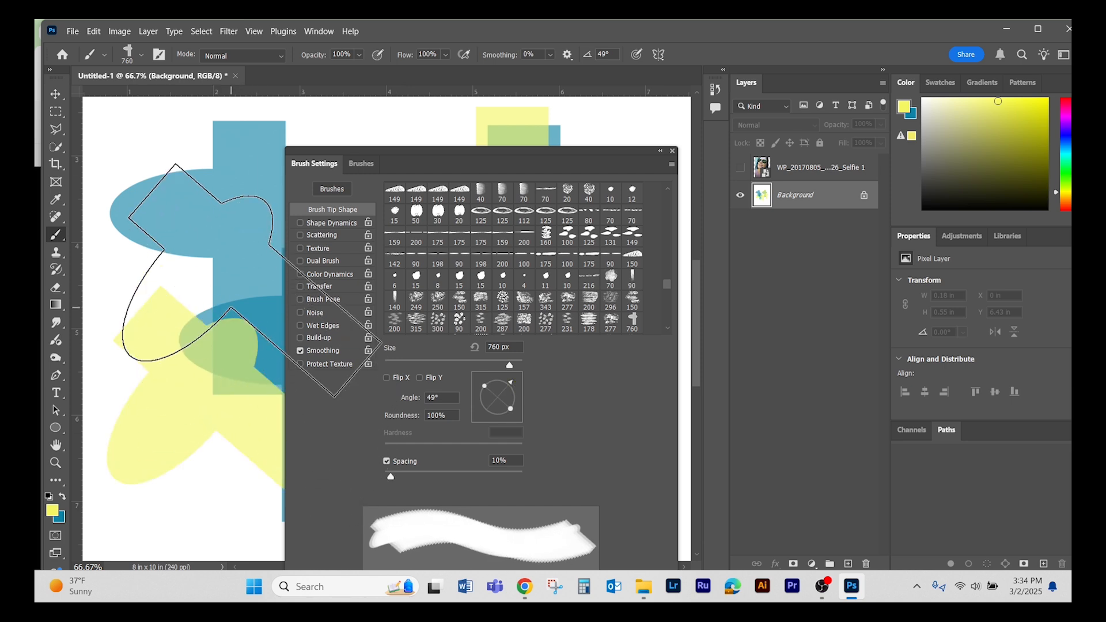
left_click(251, 280)
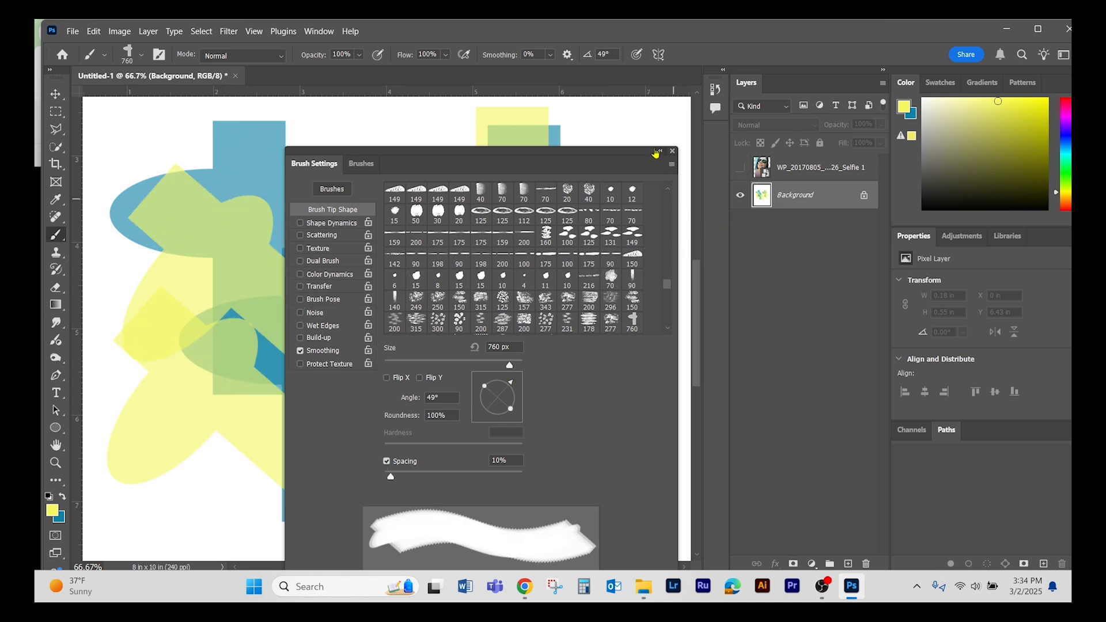
- Collapse Brush Settings and undo all the teal and yellow stamps together with the deletion of the shape layers
left_click(656, 151)
key("ctrl+z")
key("ctrl+z")
key("ctrl+z")
key("ctrl+z")
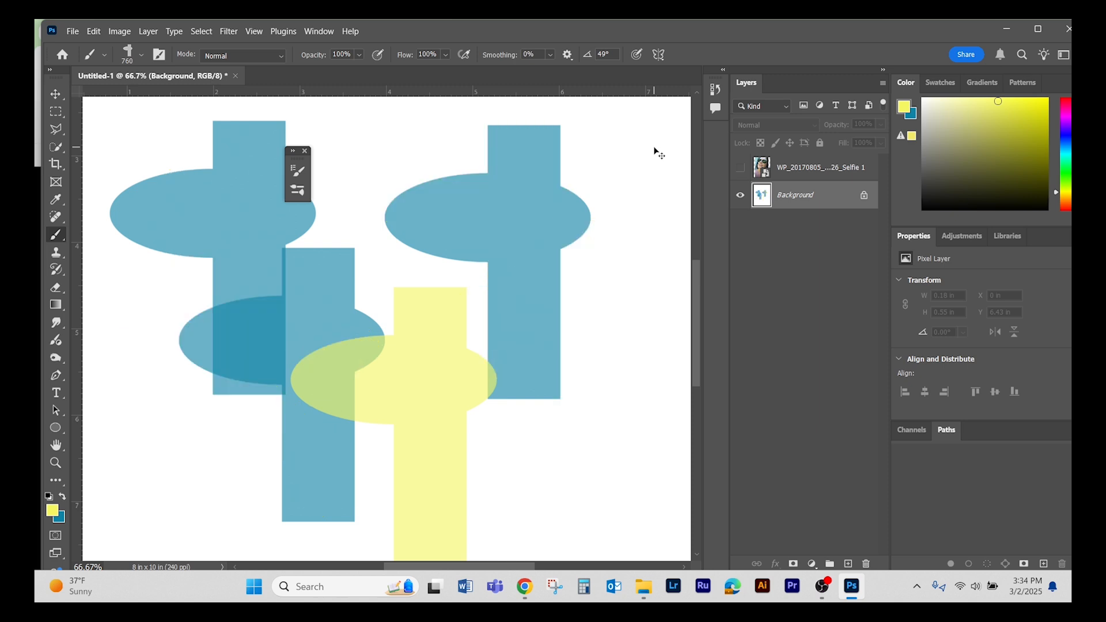
key("ctrl+z")
key("ctrl+z")
key("ctrl+z")
key("ctrl+z")
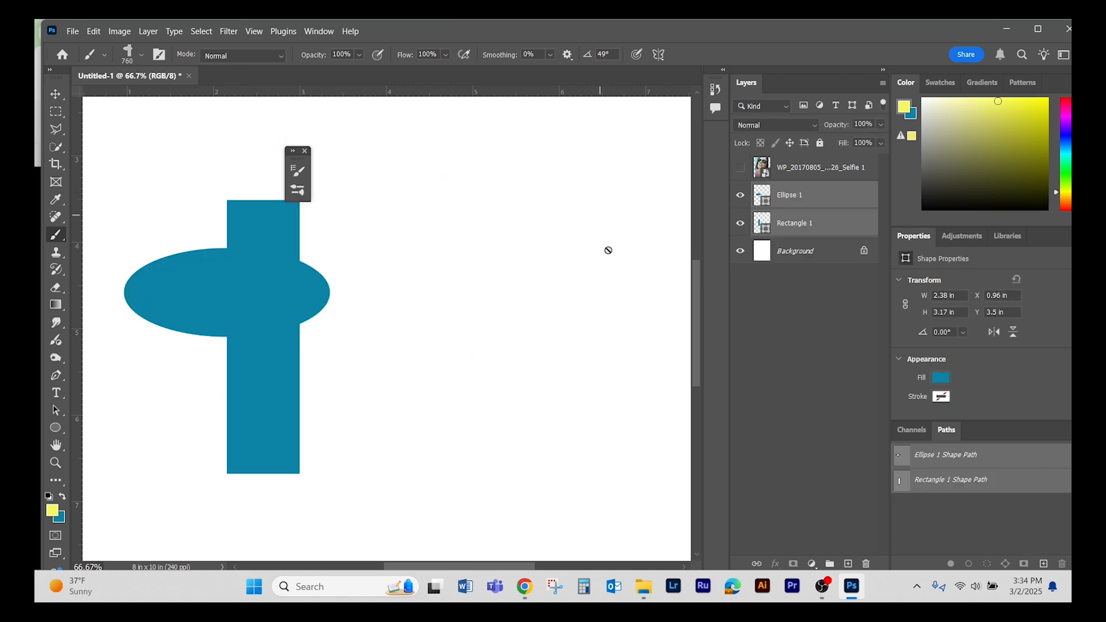
- Delete the ellipse and rectangle layers, and select and show the selfie photo layer
left_click(866, 565)
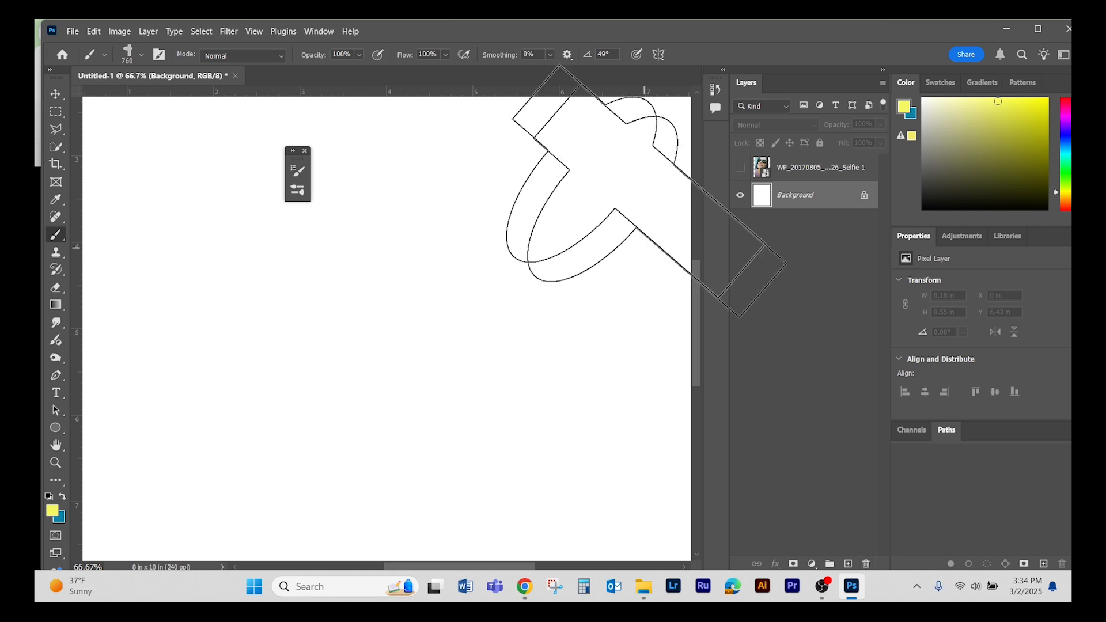
key("v")
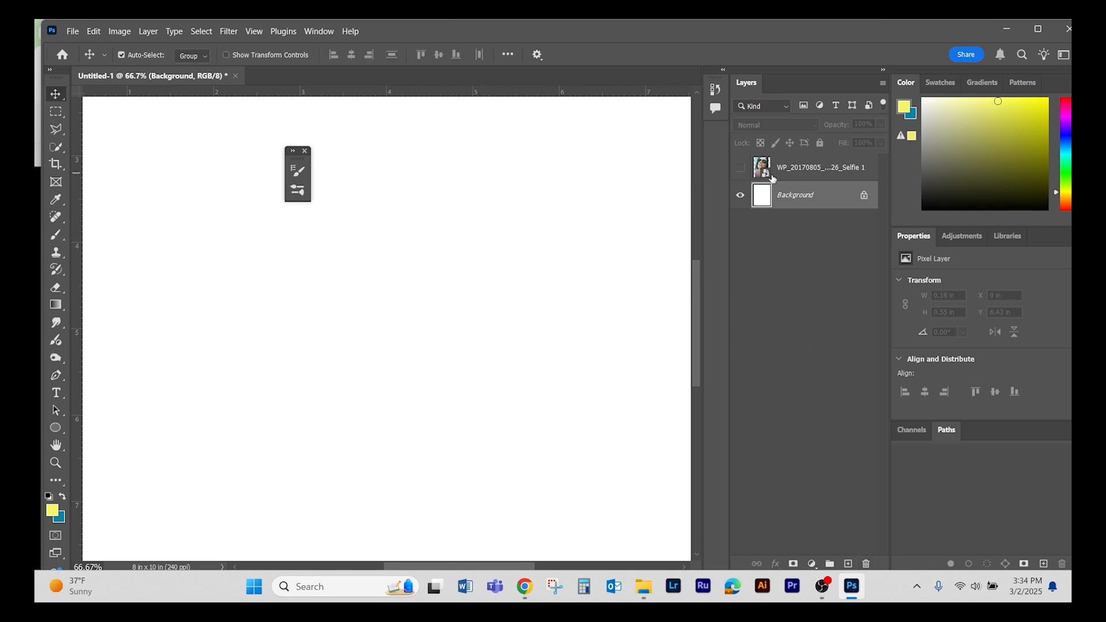
left_click(773, 172)
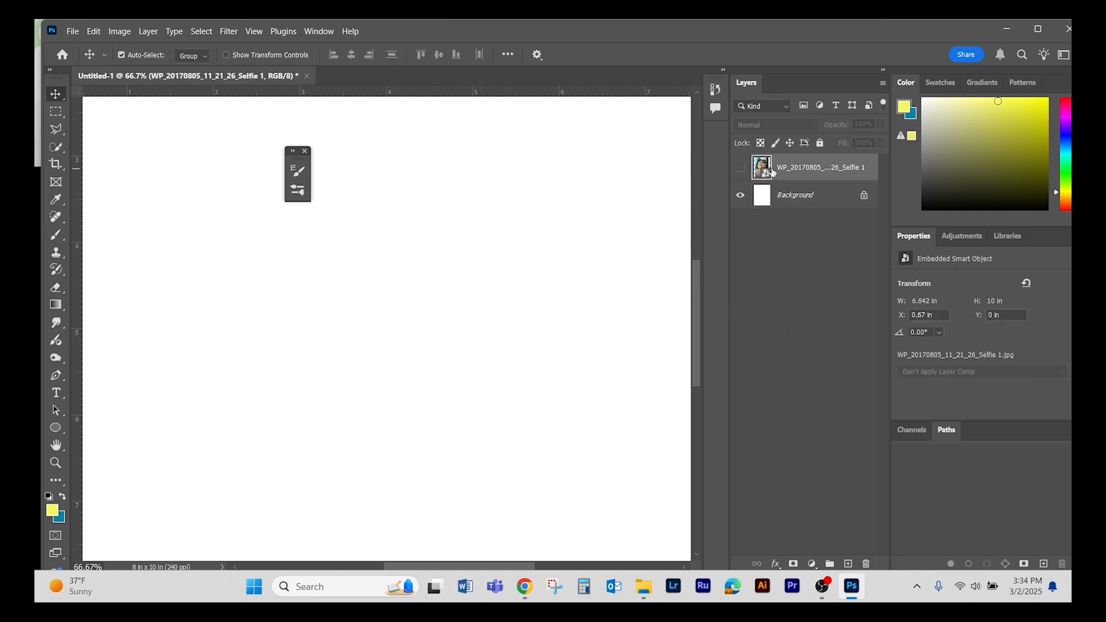
left_click(740, 168)
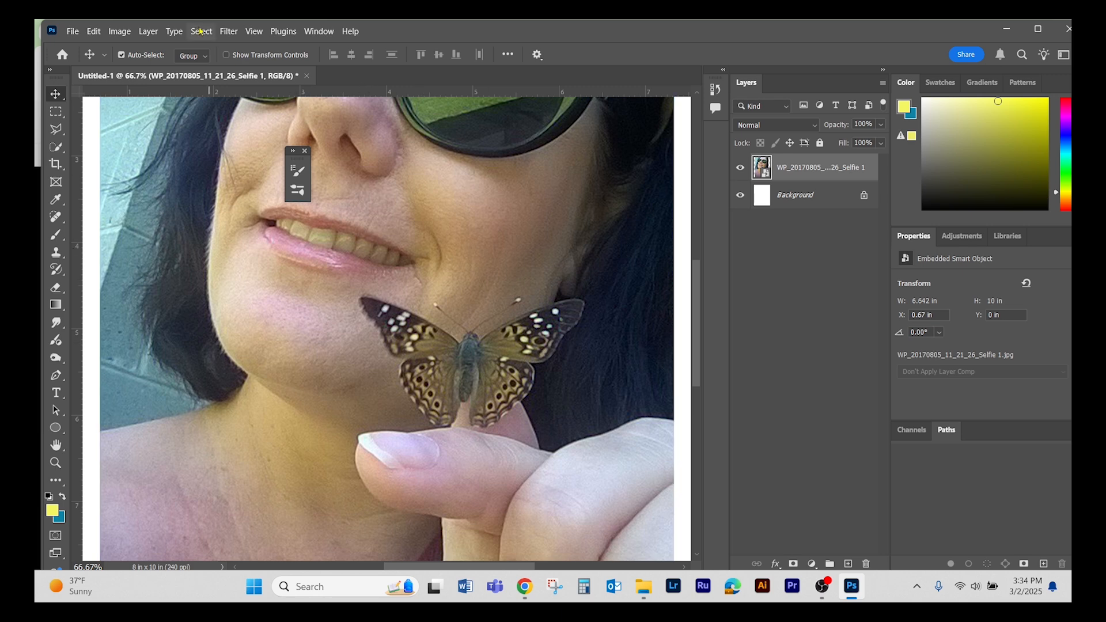
- Load the saved Butterfly channel as a new selection on the photo
left_click(200, 32)
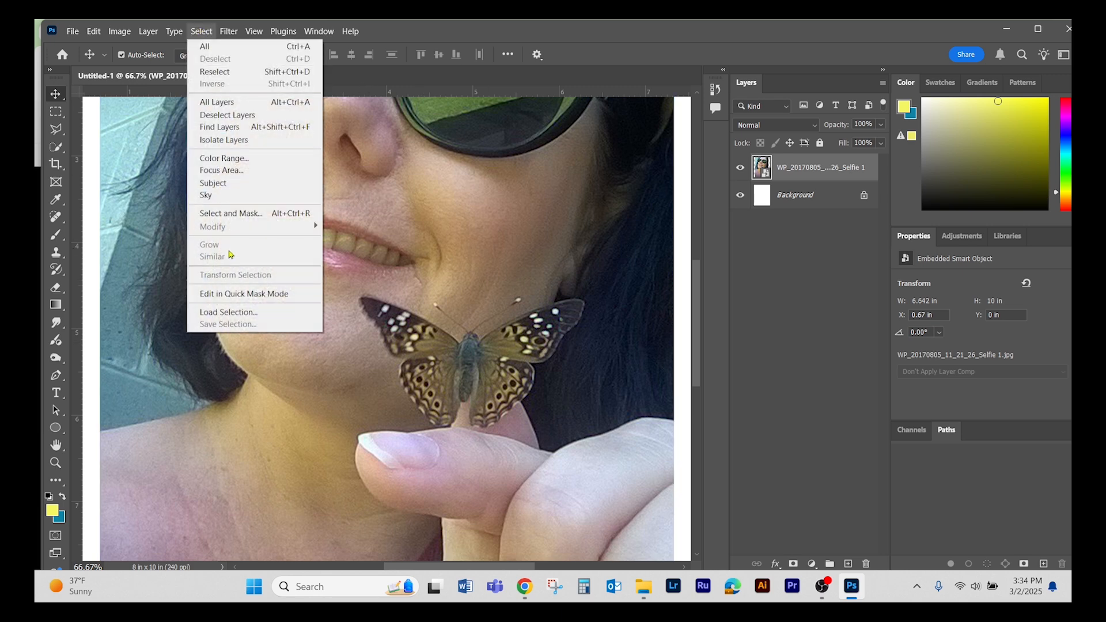
left_click(230, 314)
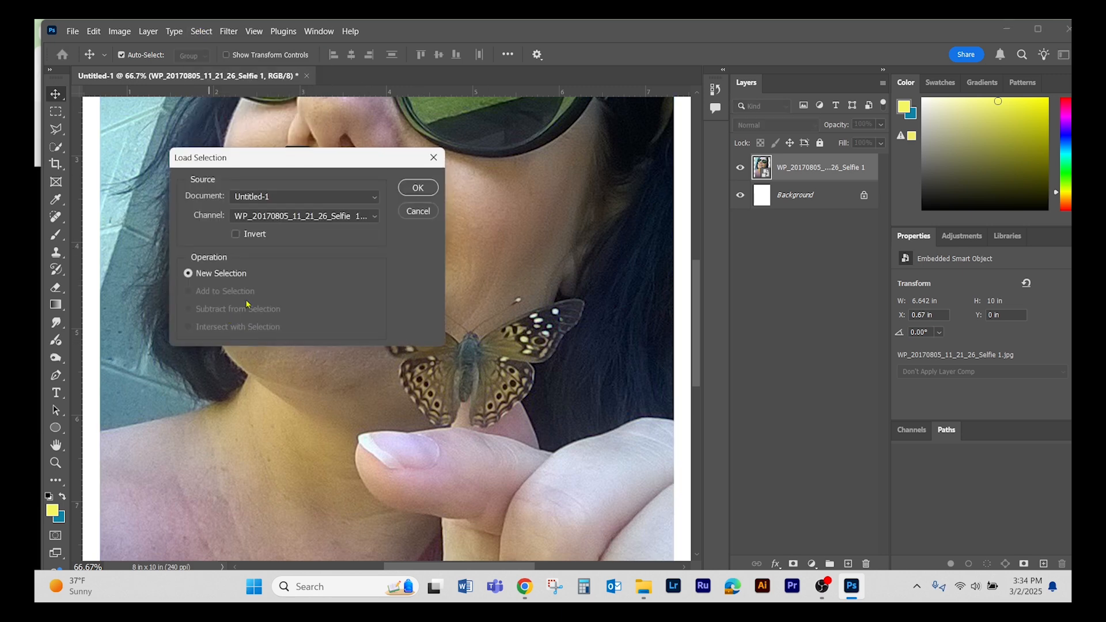
left_click(334, 217)
left_click(299, 255)
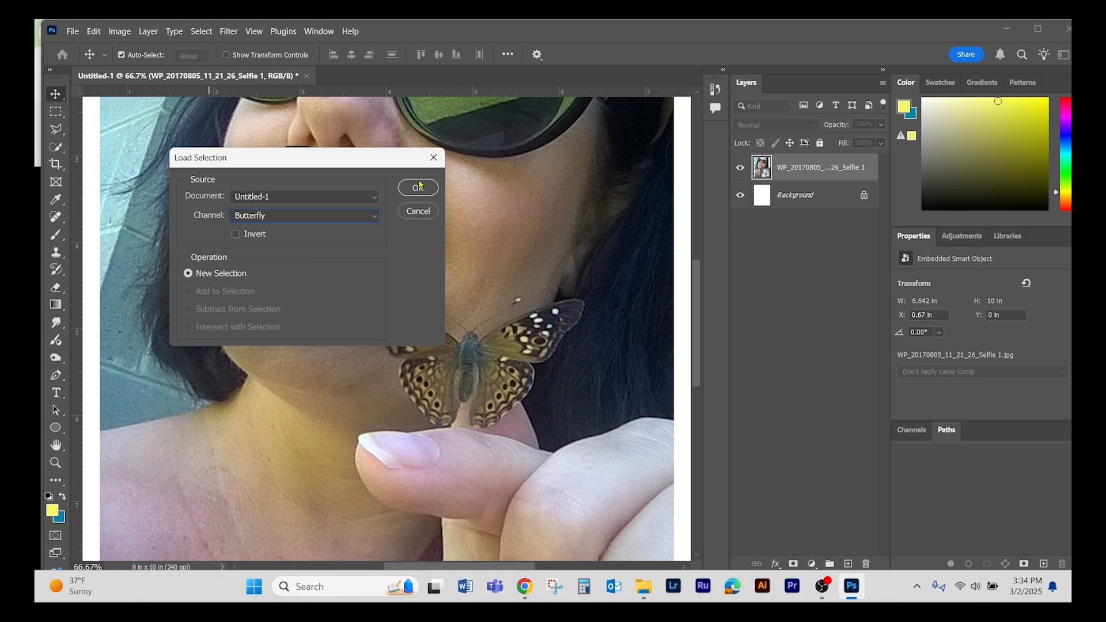
left_click(418, 187)
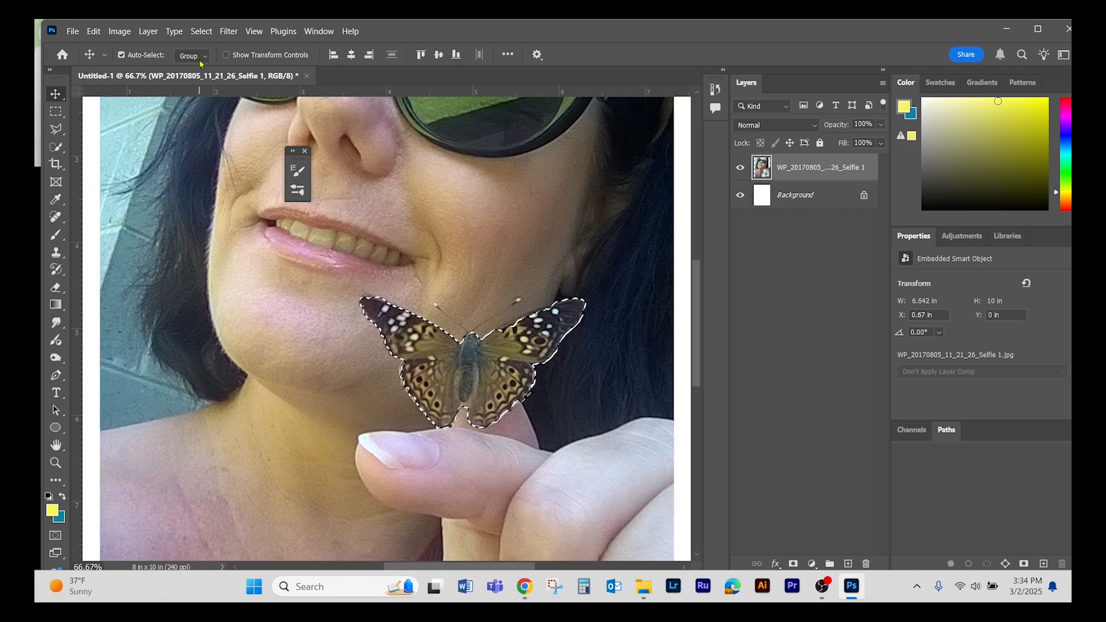
- Define a brush preset from the butterfly selection with the default name, and check it in the Brush tool's preset picker
left_click(93, 34)
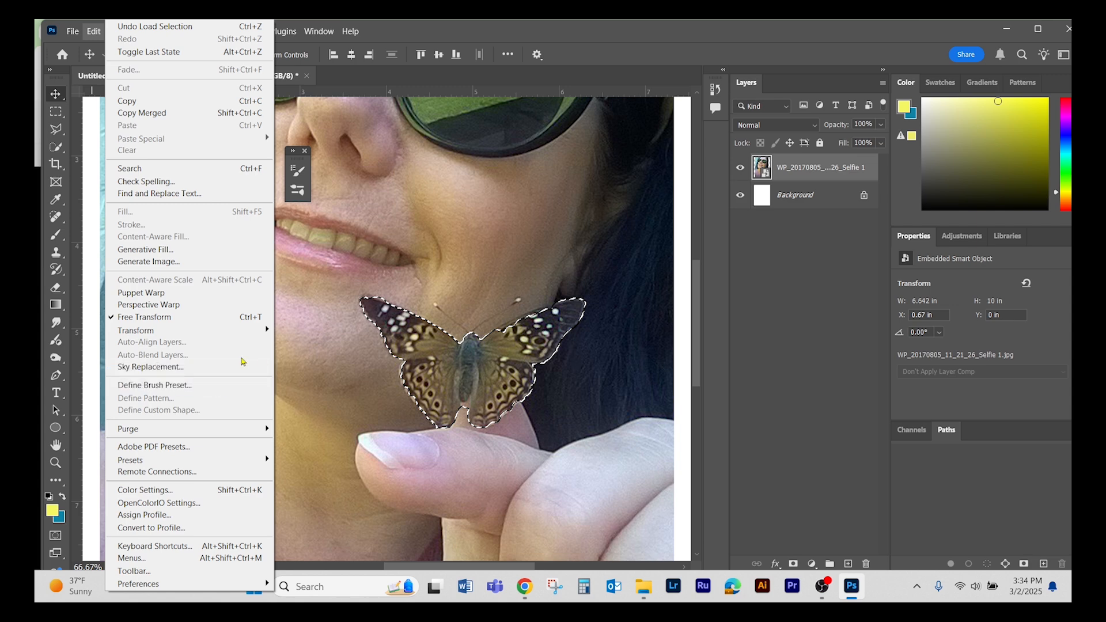
left_click(208, 389)
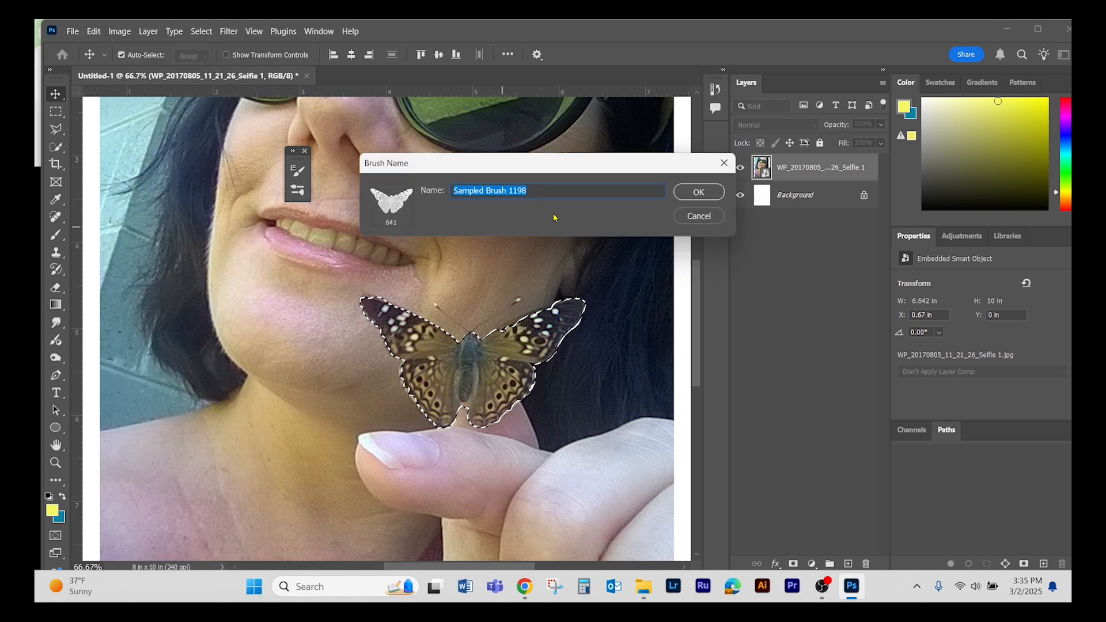
left_click(712, 191)
key("b")
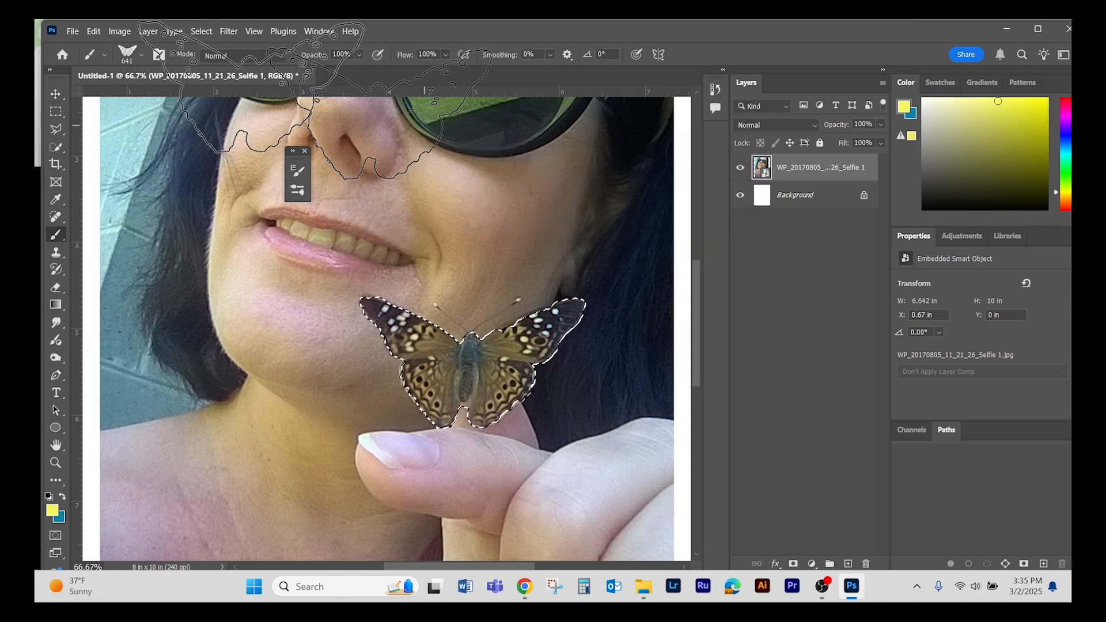
left_click(143, 57)
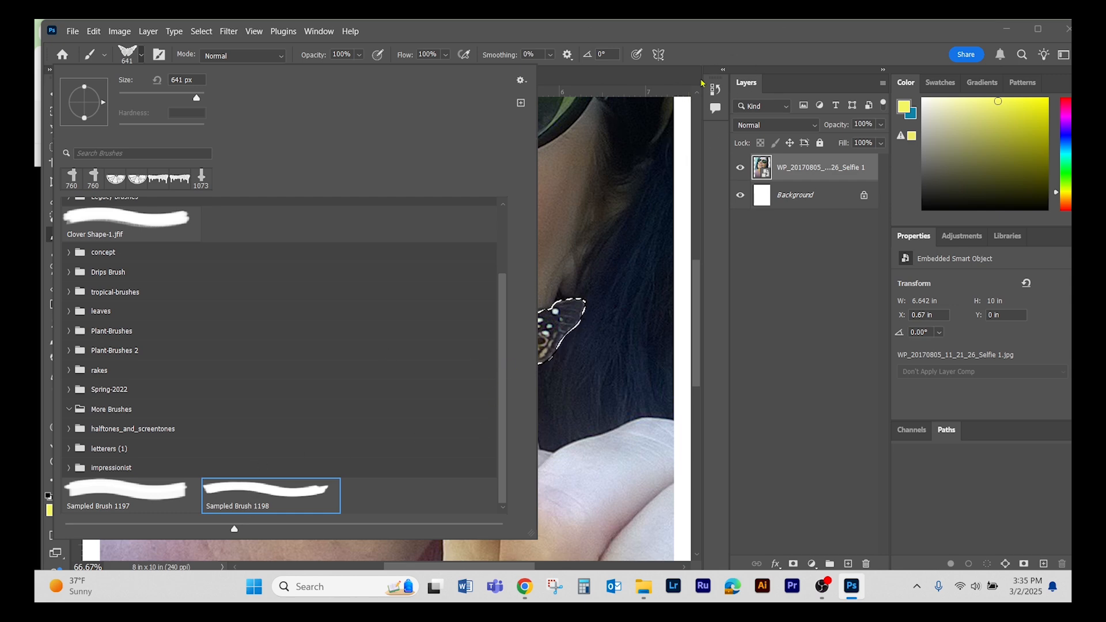
left_click(730, 36)
- Add a new layer above the selfie photo and stamp the butterfly brush in yellow over the chin and neck without a selection
key("ctrl+alt+shift+n")
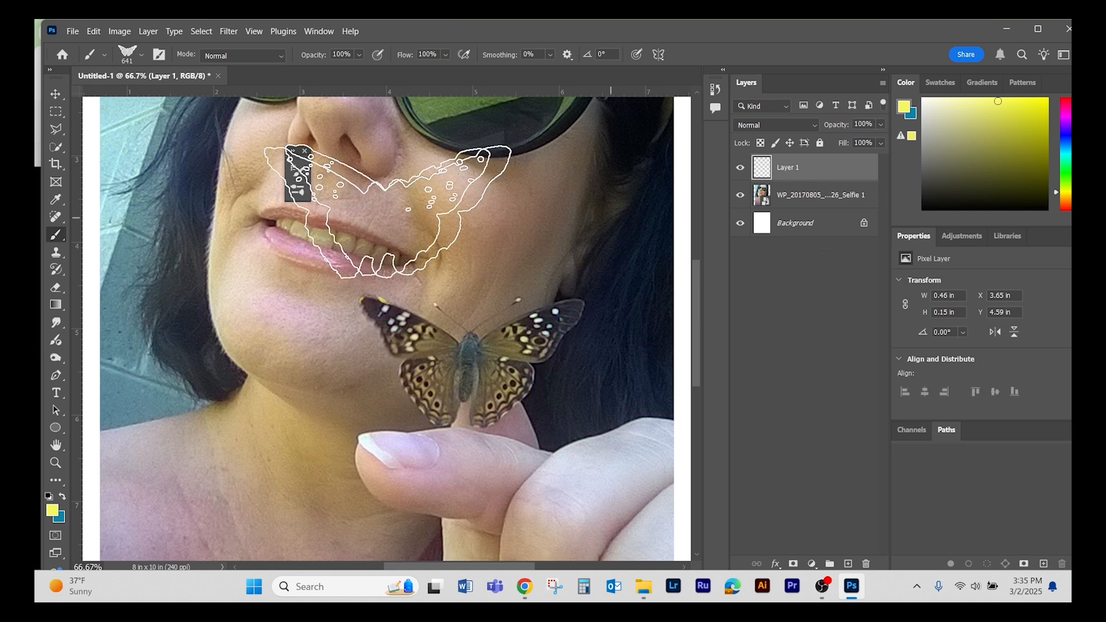
left_click(330, 293)
left_click(331, 293)
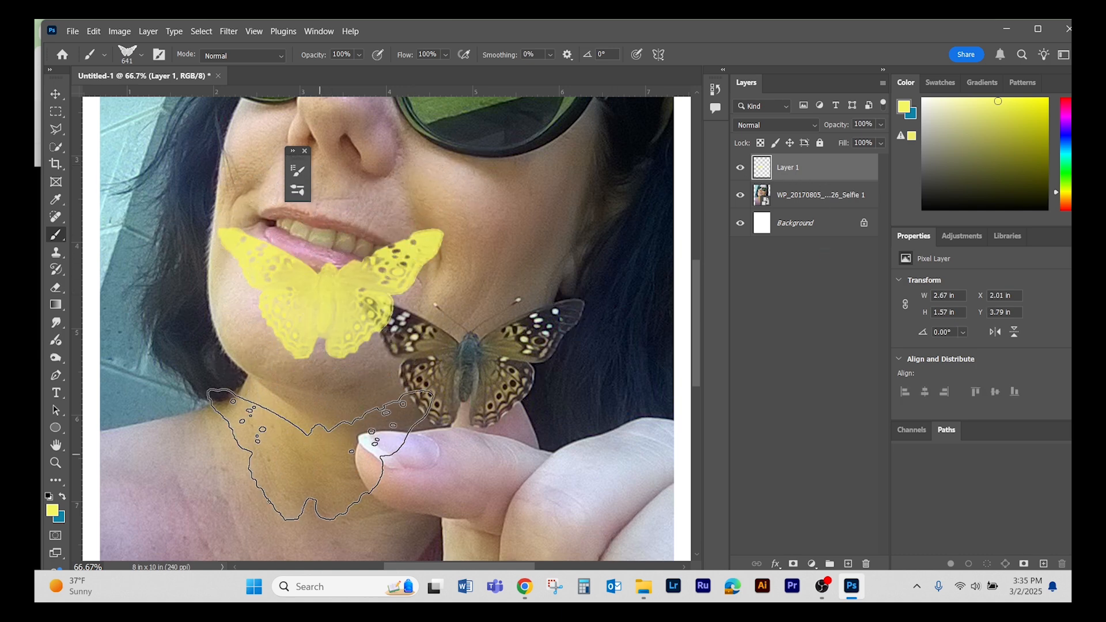
left_click(320, 455)
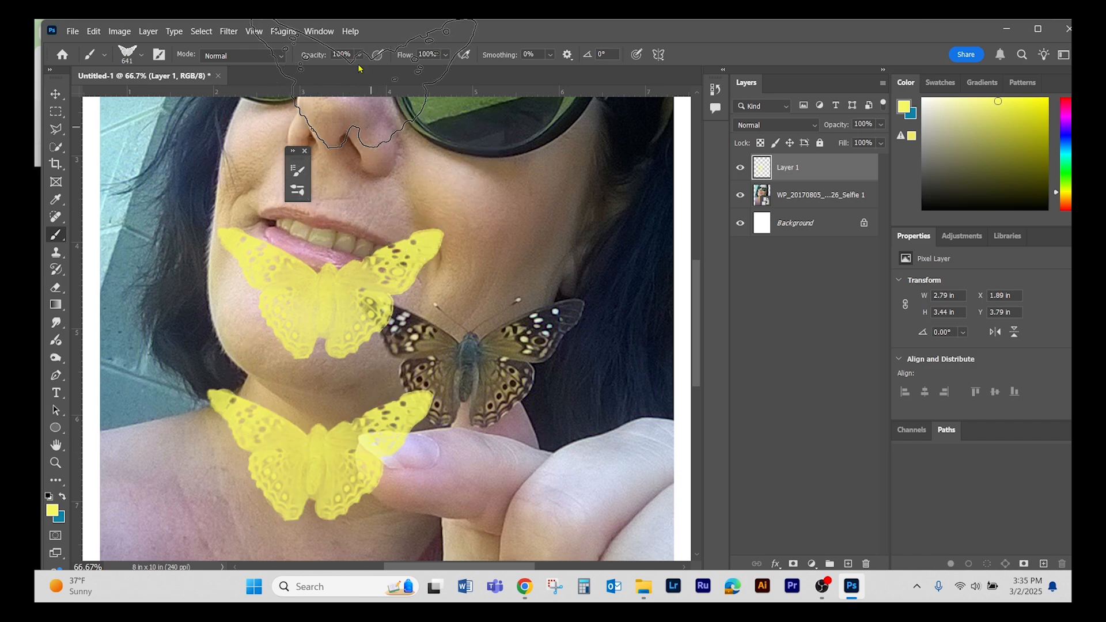
- Rotate the butterfly brush tip to 74° in Brush Settings and turn off its Spacing option
left_click(320, 31)
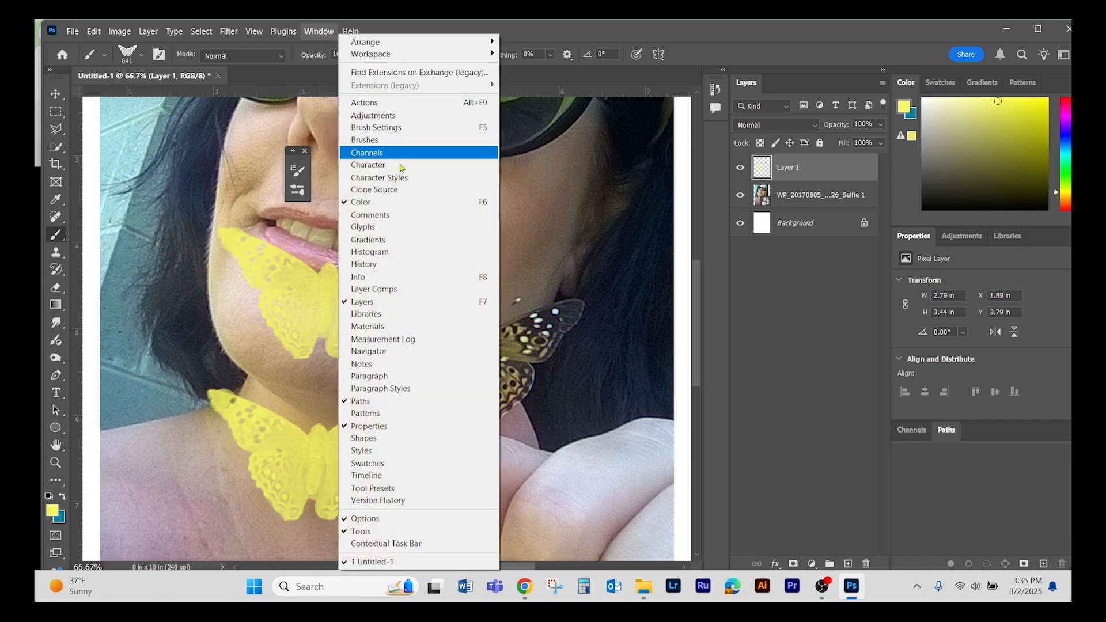
left_click(404, 142)
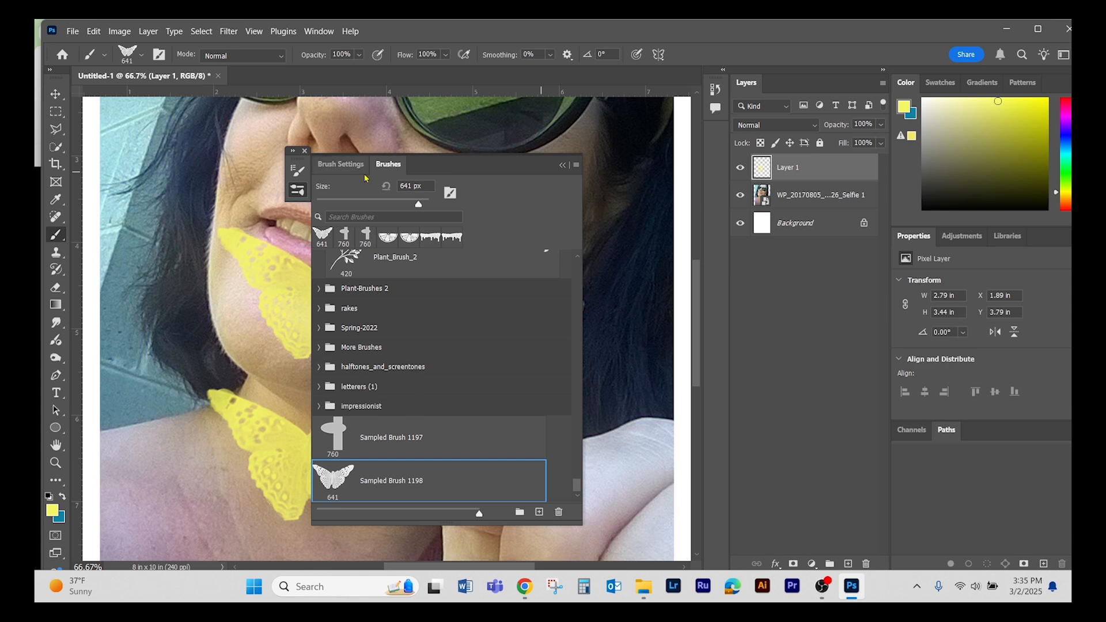
left_click(340, 164)
left_click_drag(544, 362, 529, 342)
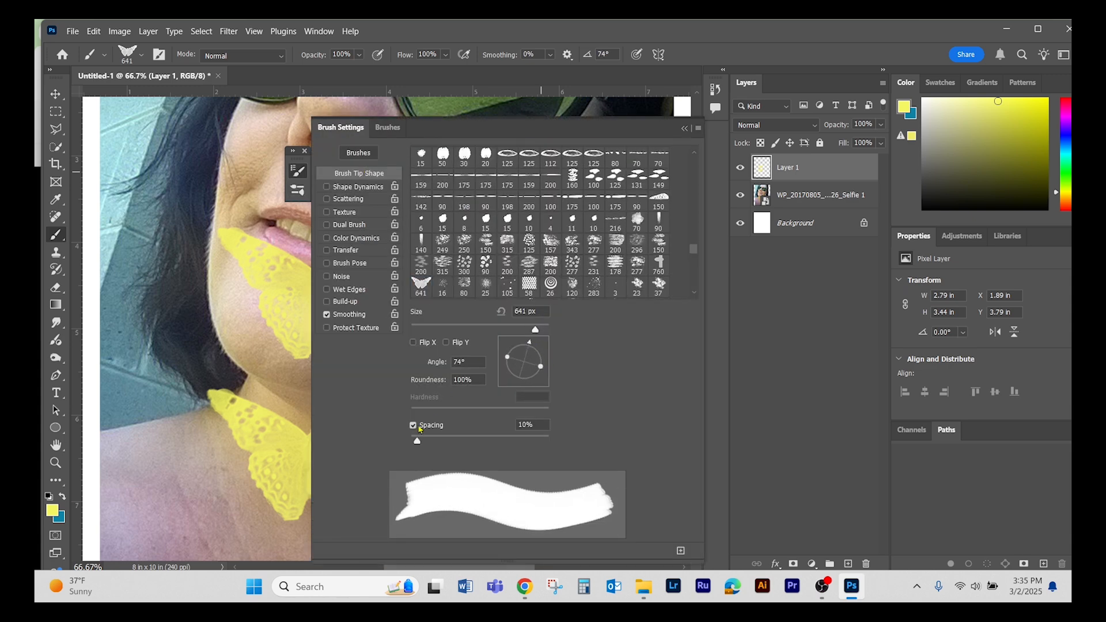
left_click(413, 425)
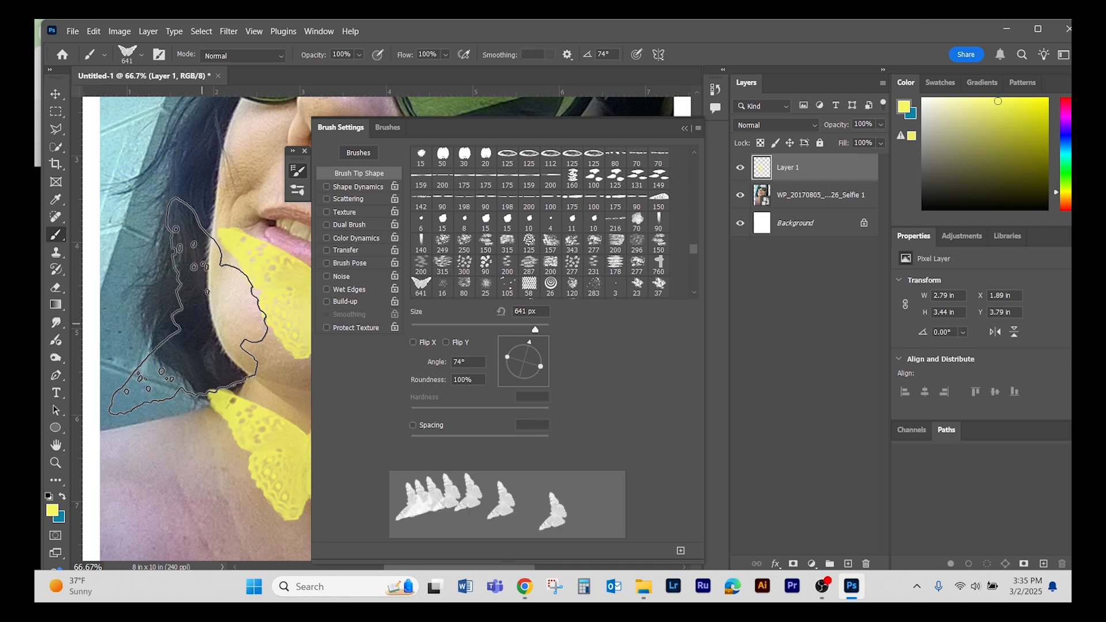
- Stamp the rotated butterfly once in yellow and once in teal over the hair and face, and collapse Brush Settings
left_click(189, 294)
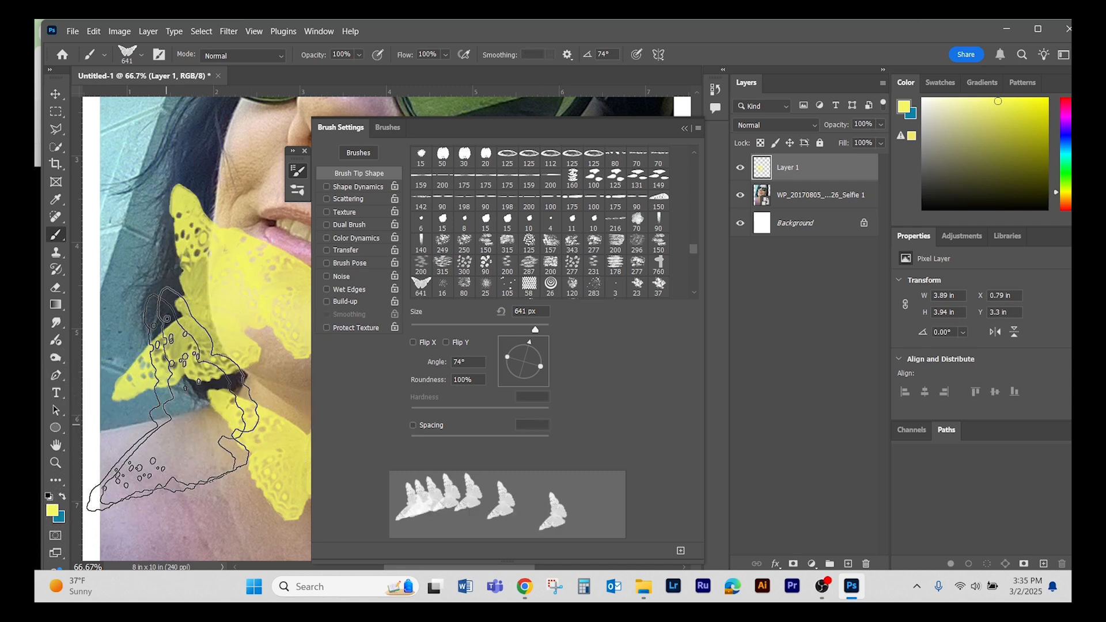
key("x")
left_click(263, 207)
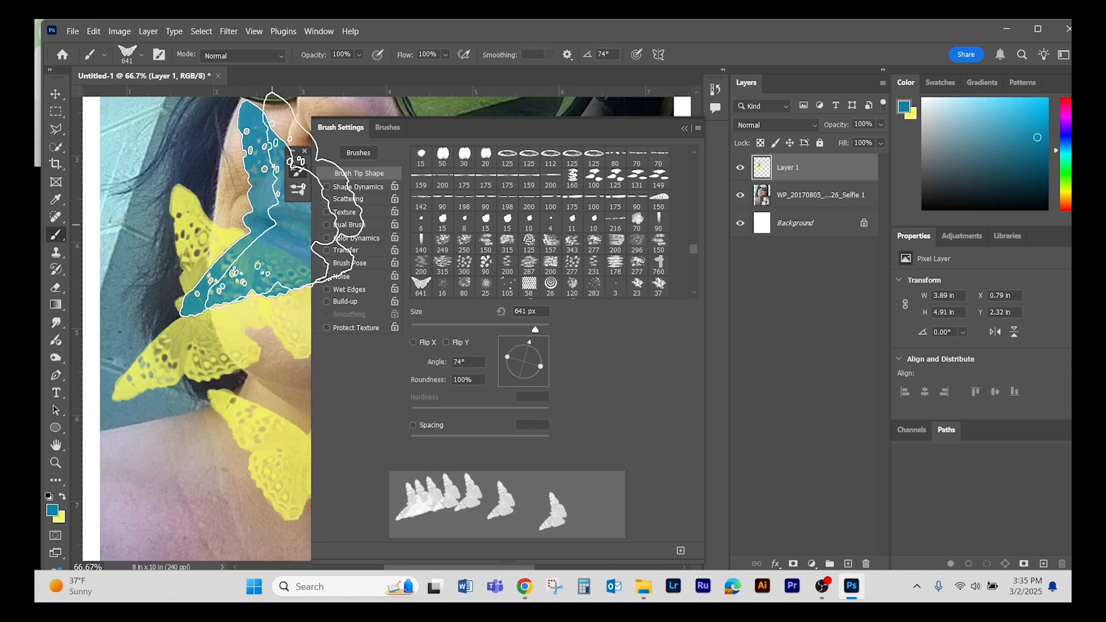
left_click(685, 129)
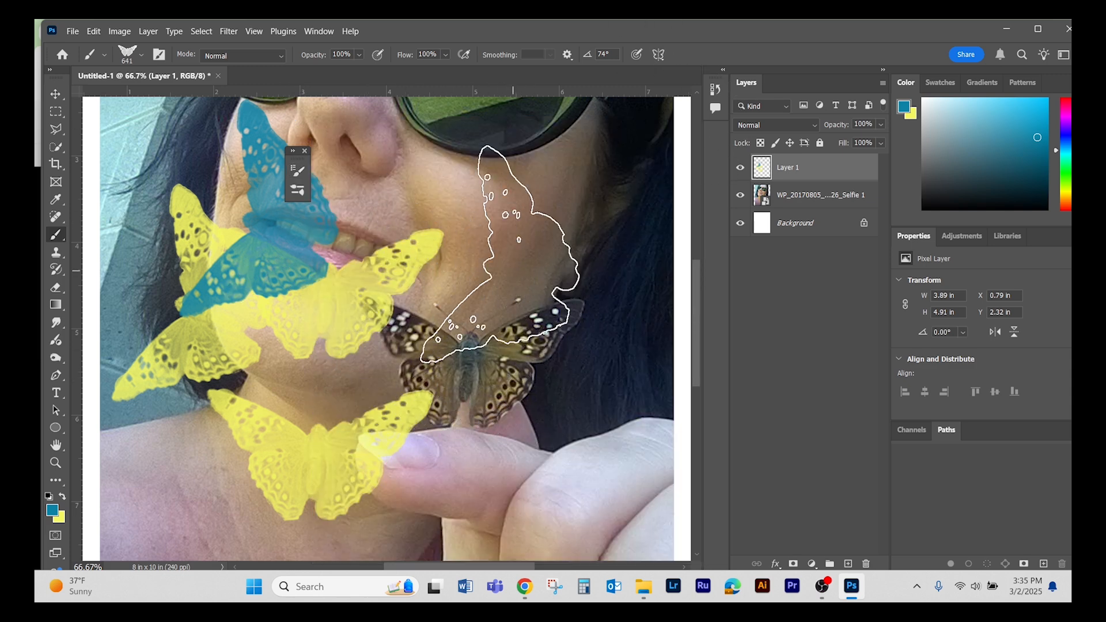
- Undo the teal and yellow butterfly stamps over the face, hair and neck
key("ctrl+z")
key("ctrl+z")
key("ctrl+z")
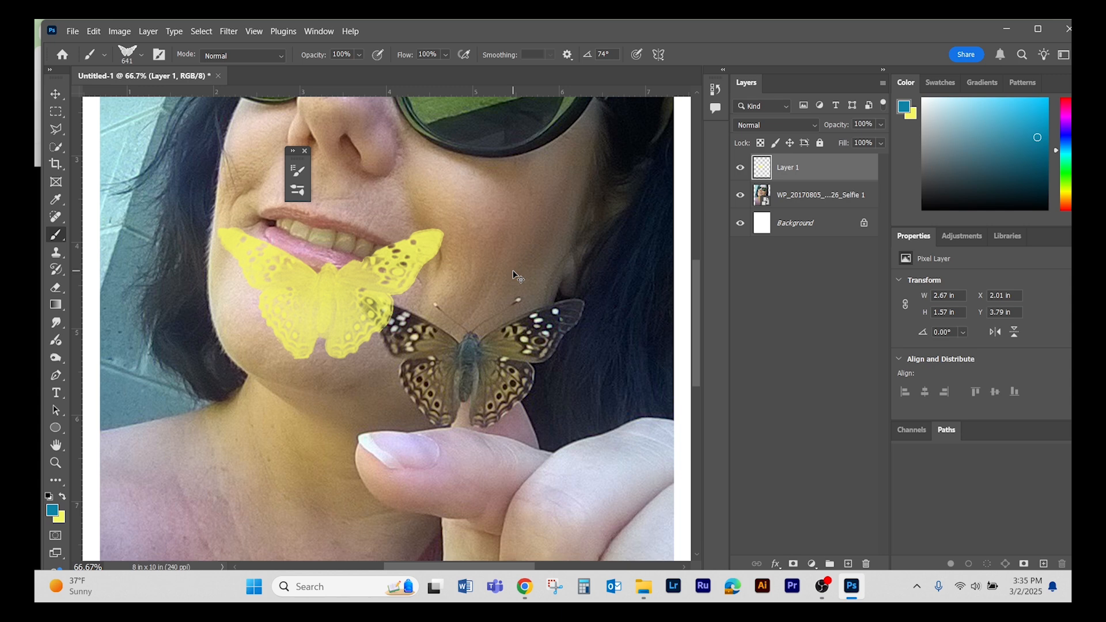
key("ctrl+z")
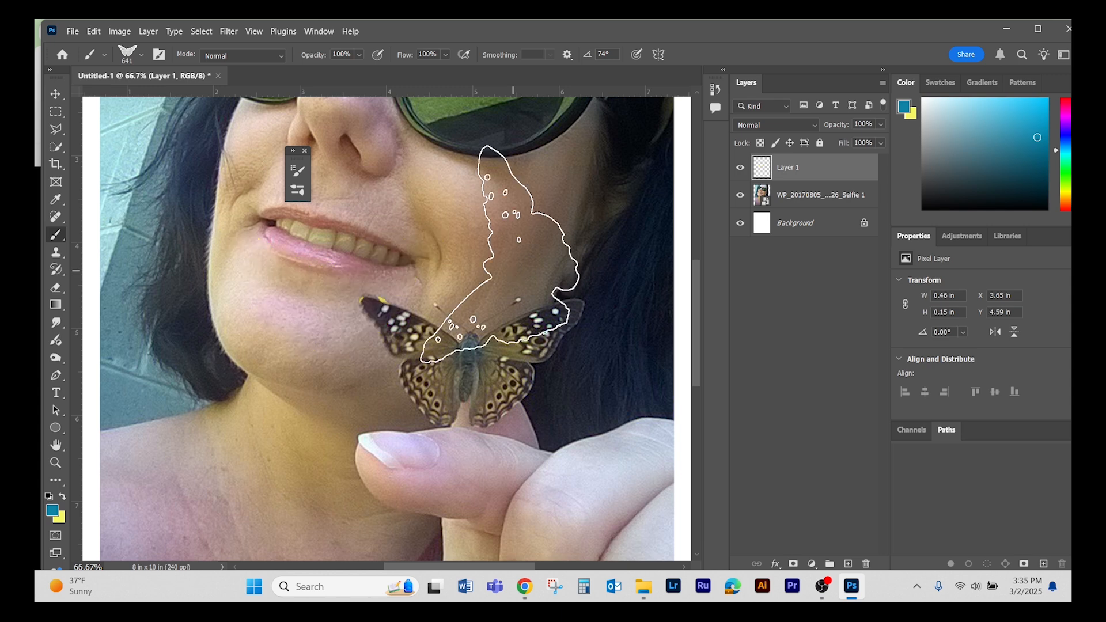